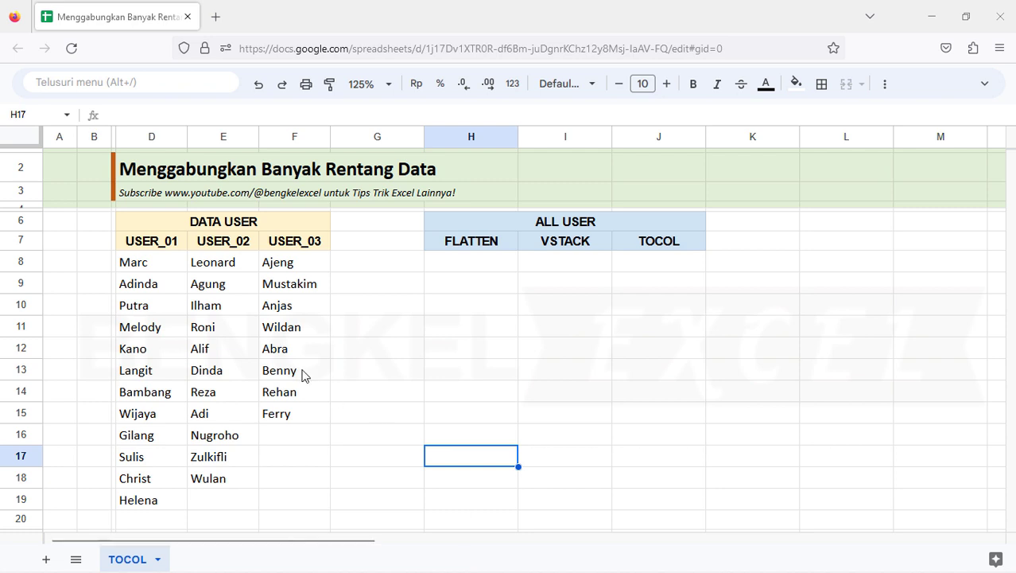
Point out the USER_01–USER_03 name columns and the FLATTEN, VSTACK and TOCOL headers.
{"action": "left_click", "coordinate": [265, 308]}
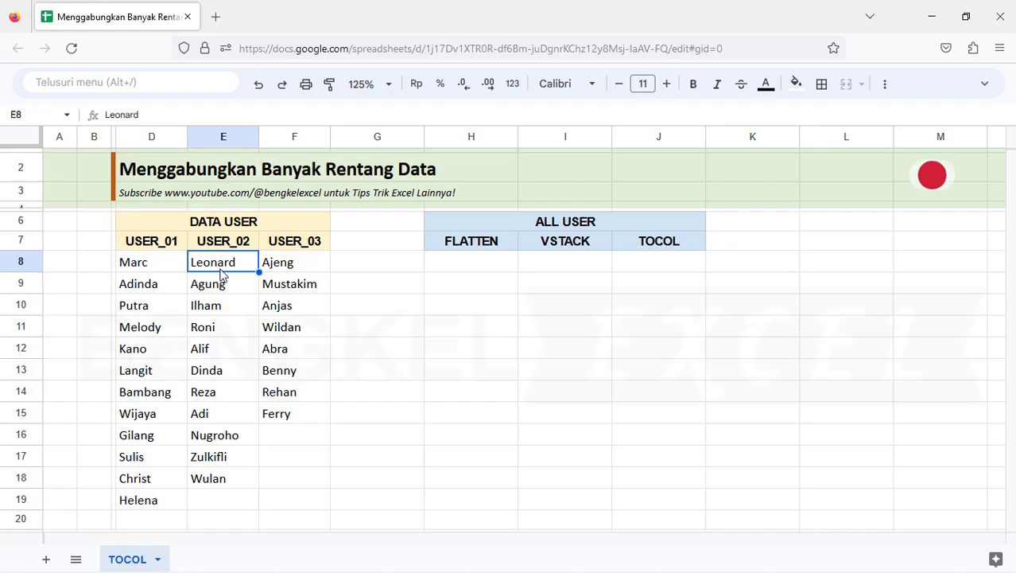
{"action": "left_click", "coordinate": [242, 292]}
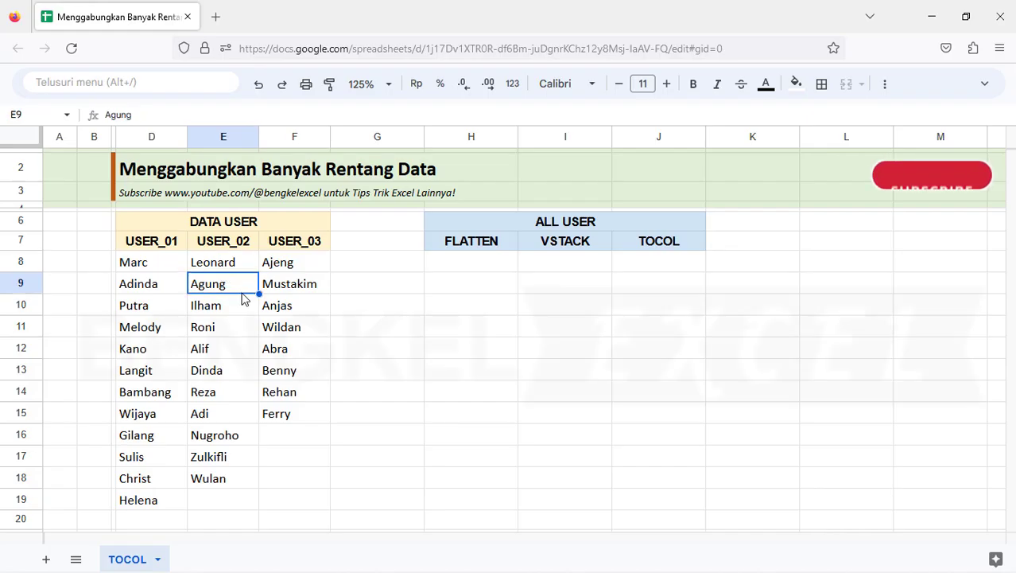
{"action": "left_click", "coordinate": [509, 244]}
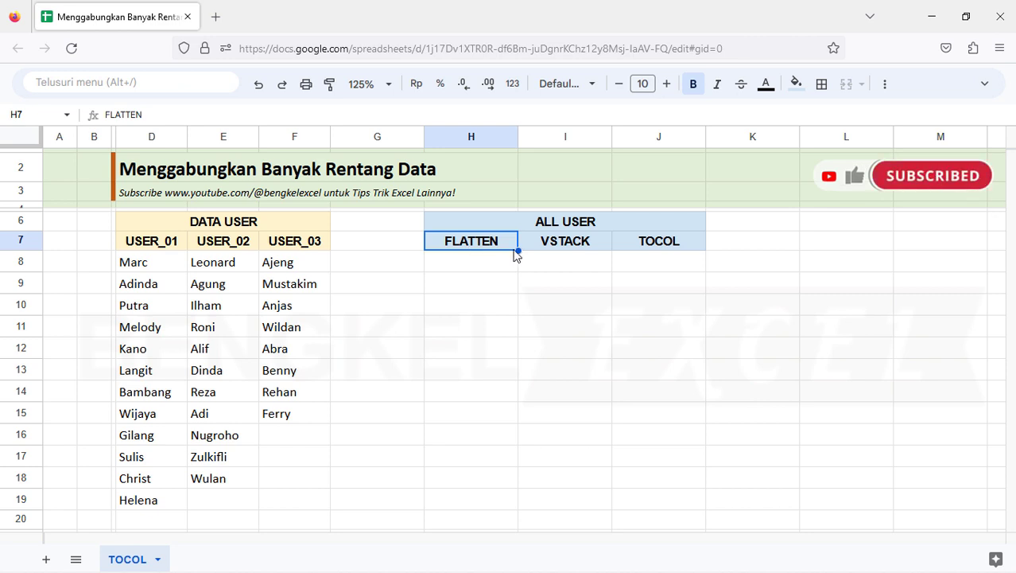
{"action": "left_click", "coordinate": [539, 249]}
{"action": "left_click", "coordinate": [674, 249]}
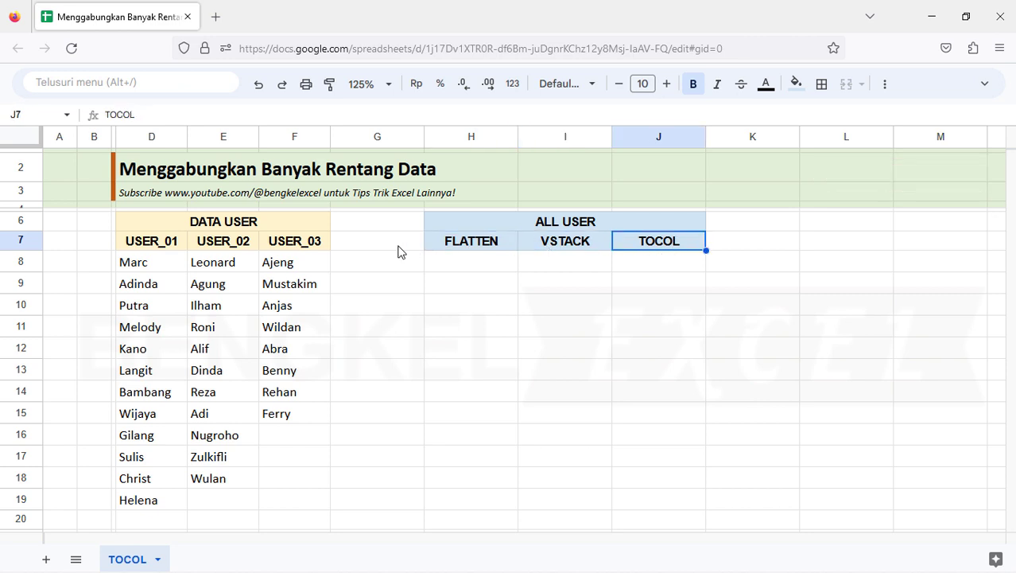
{"action": "left_click", "coordinate": [222, 267]}
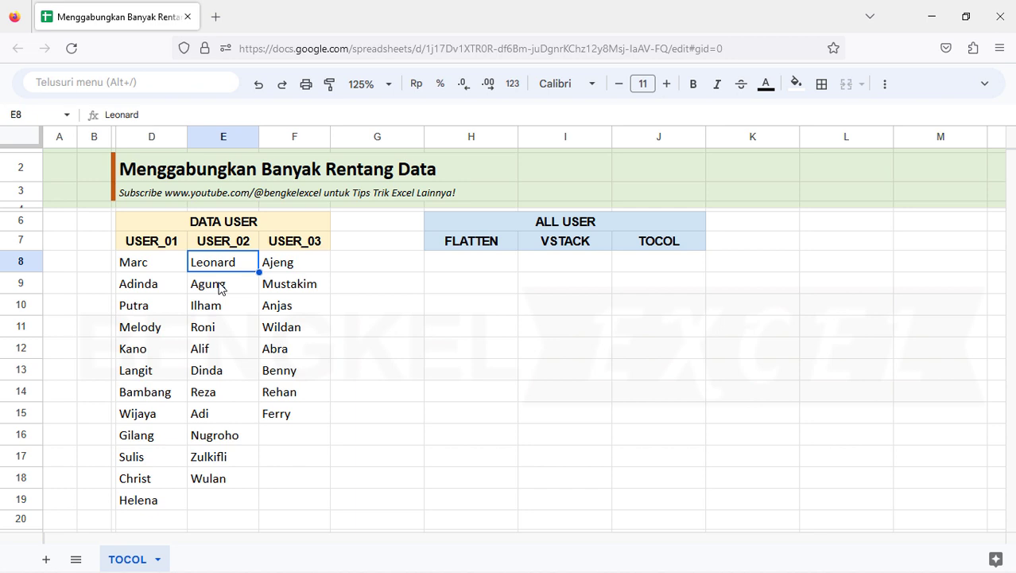
{"action": "left_click", "coordinate": [176, 242]}
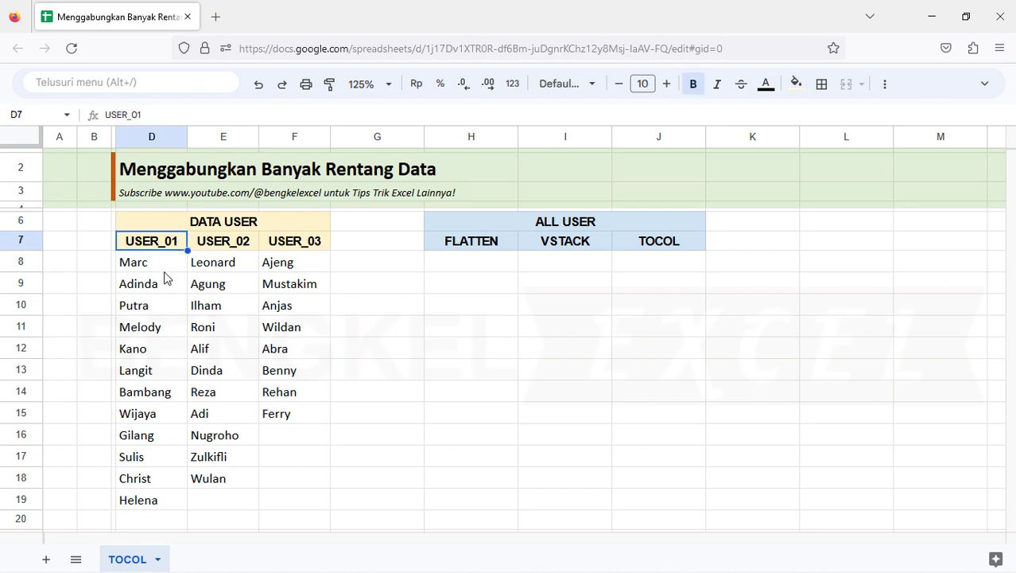
{"action": "left_click", "coordinate": [239, 244]}
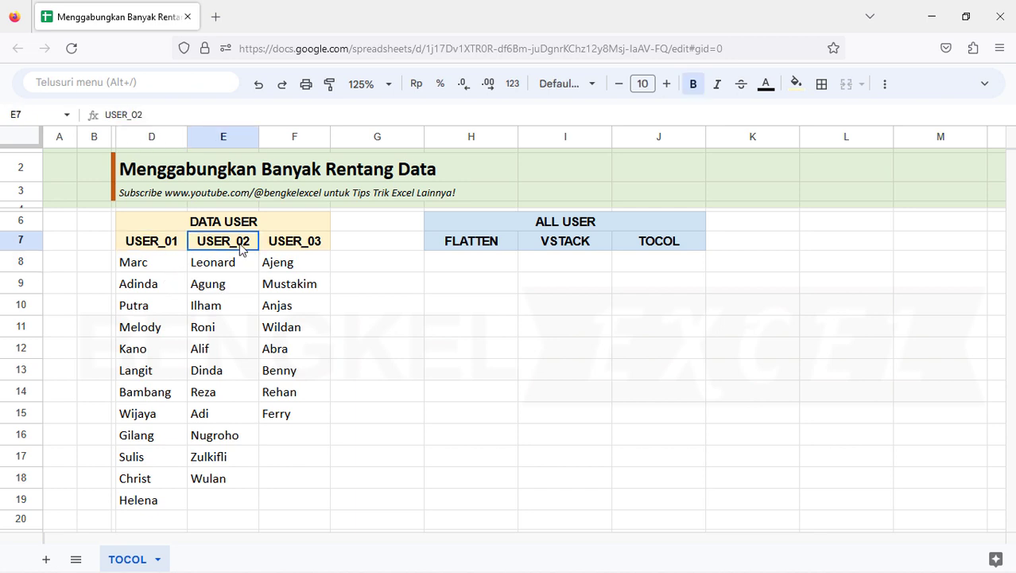
{"action": "left_click", "coordinate": [308, 242]}
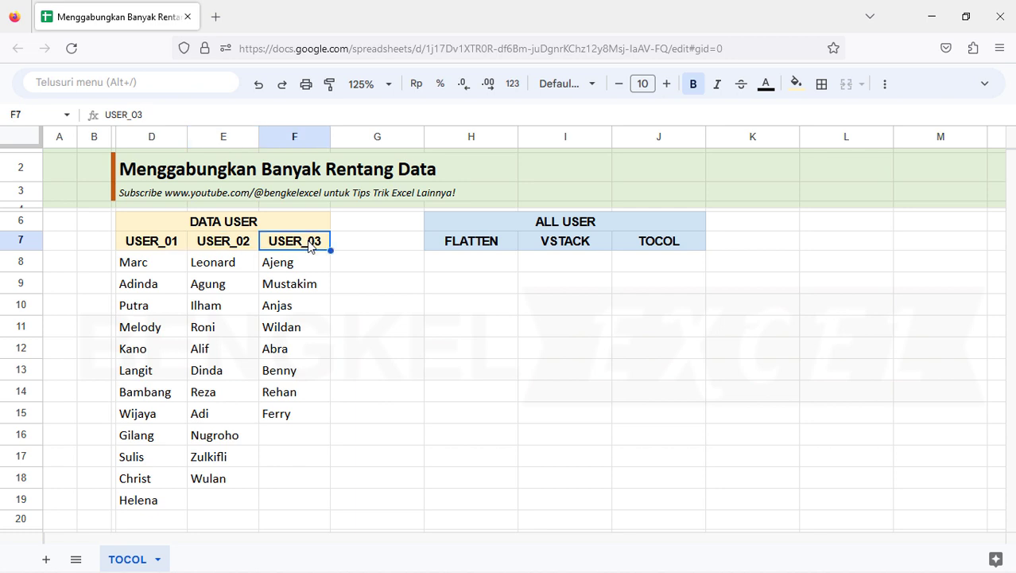
{"action": "left_click", "coordinate": [158, 392]}
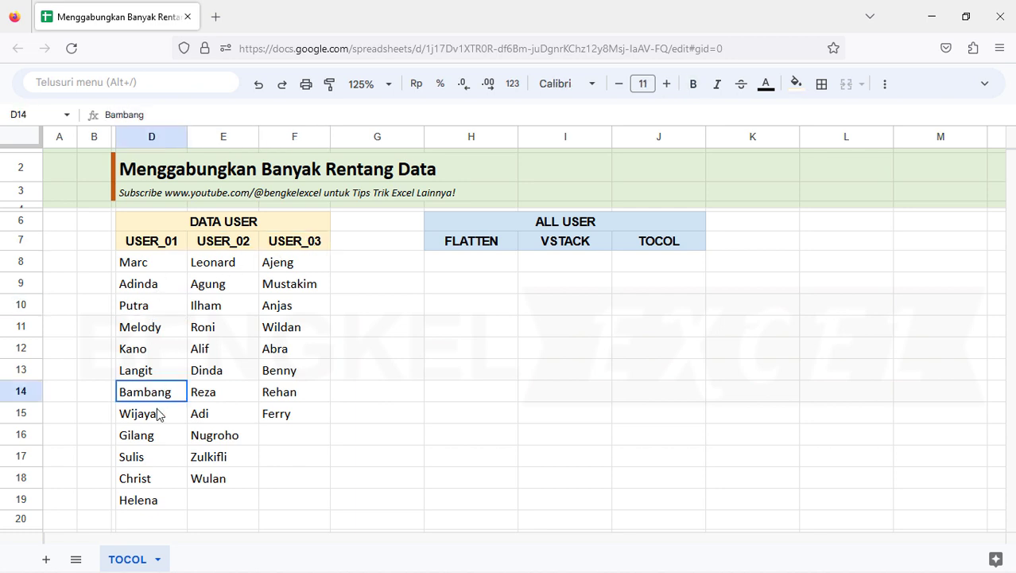
{"action": "left_click", "coordinate": [158, 413]}
{"action": "left_click", "coordinate": [141, 377]}
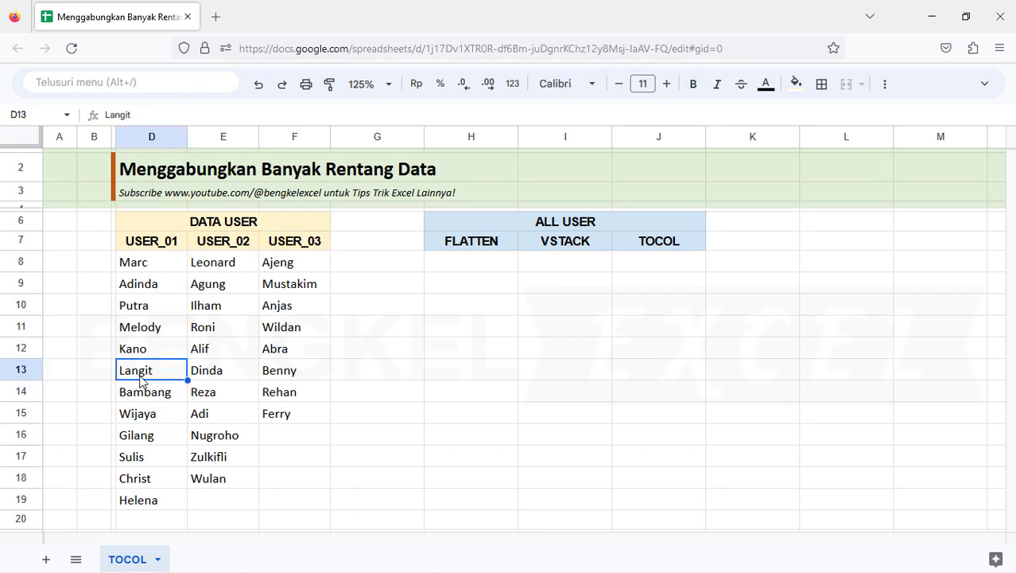
{"action": "left_click", "coordinate": [541, 229]}
Enter =FLATTEN(D8:F19) in H8 to list all user names row by row.
{"action": "left_click", "coordinate": [470, 265]}
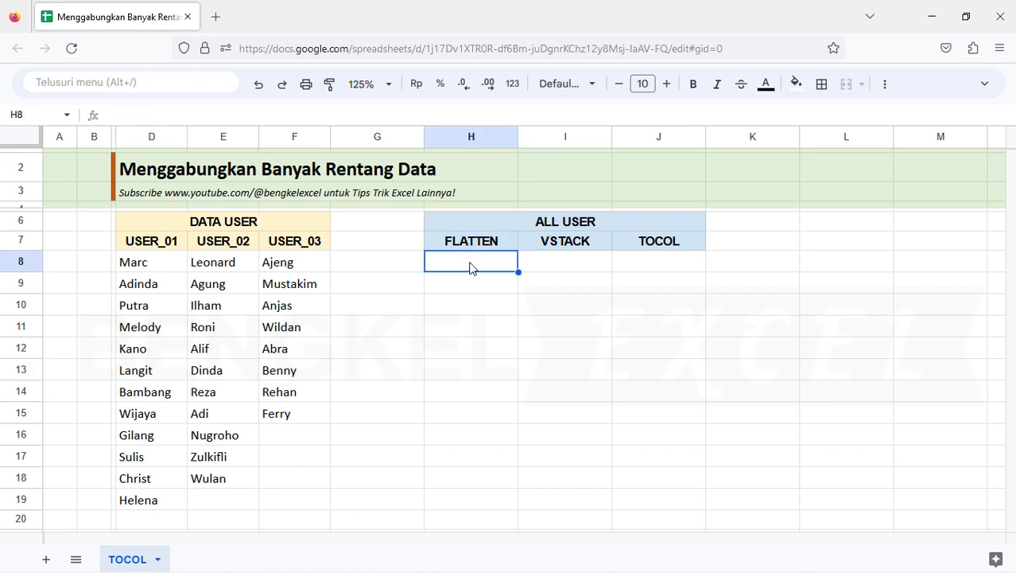
{"action": "left_click", "coordinate": [468, 306]}
{"action": "left_click", "coordinate": [461, 368]}
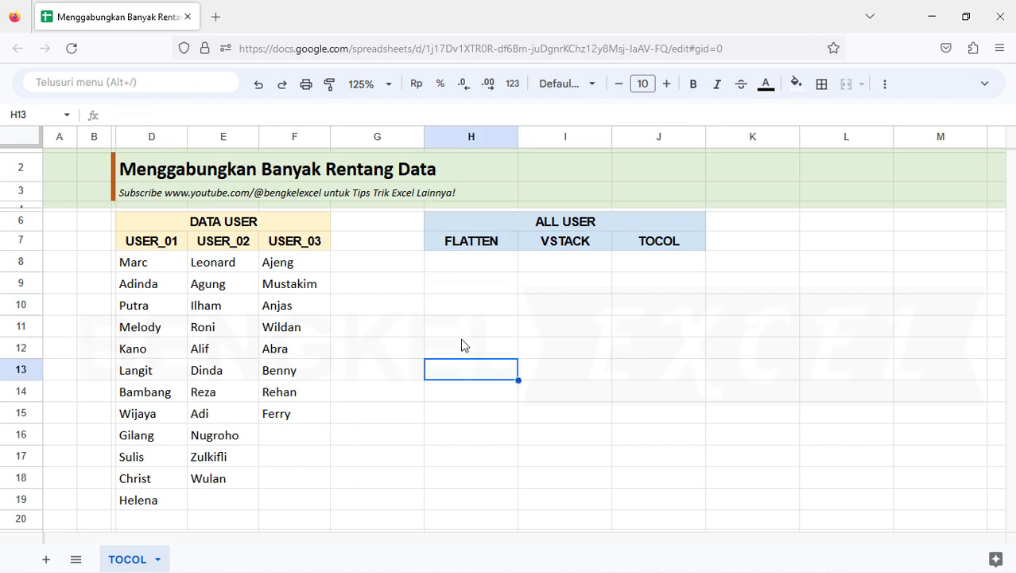
{"action": "left_click", "coordinate": [479, 270]}
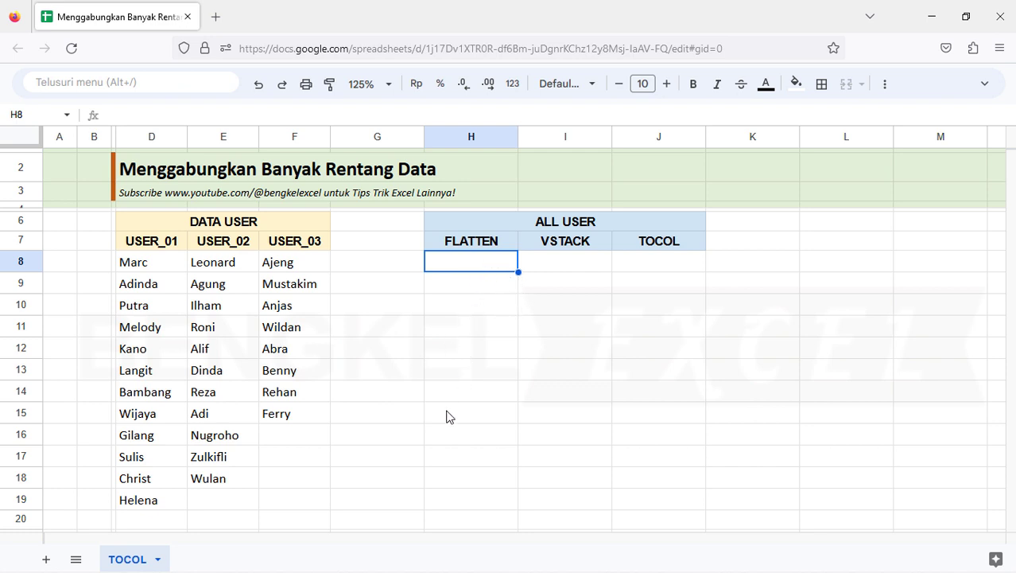
{"action": "type", "text": "=FLA"}
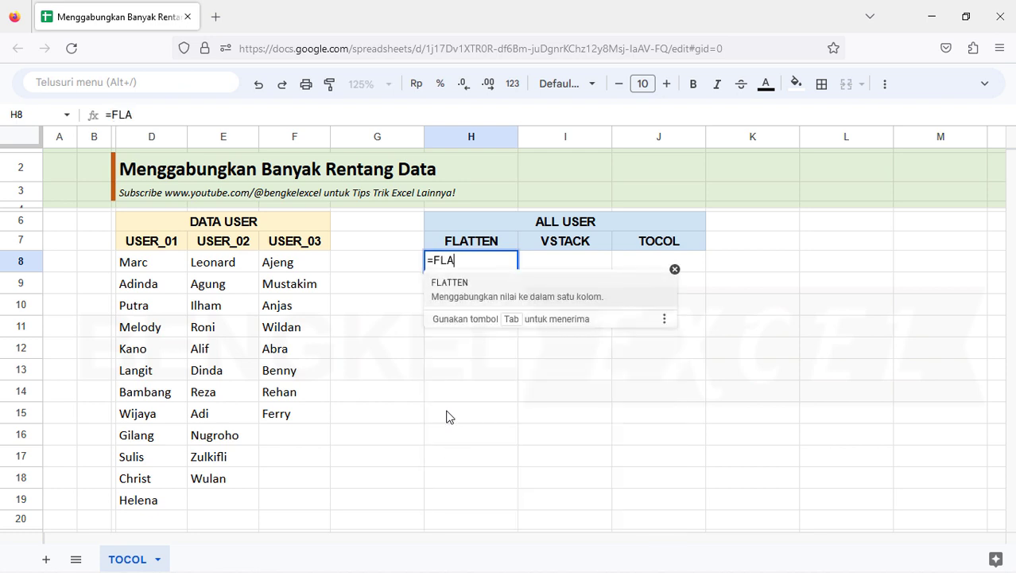
{"action": "key", "text": "Tab"}
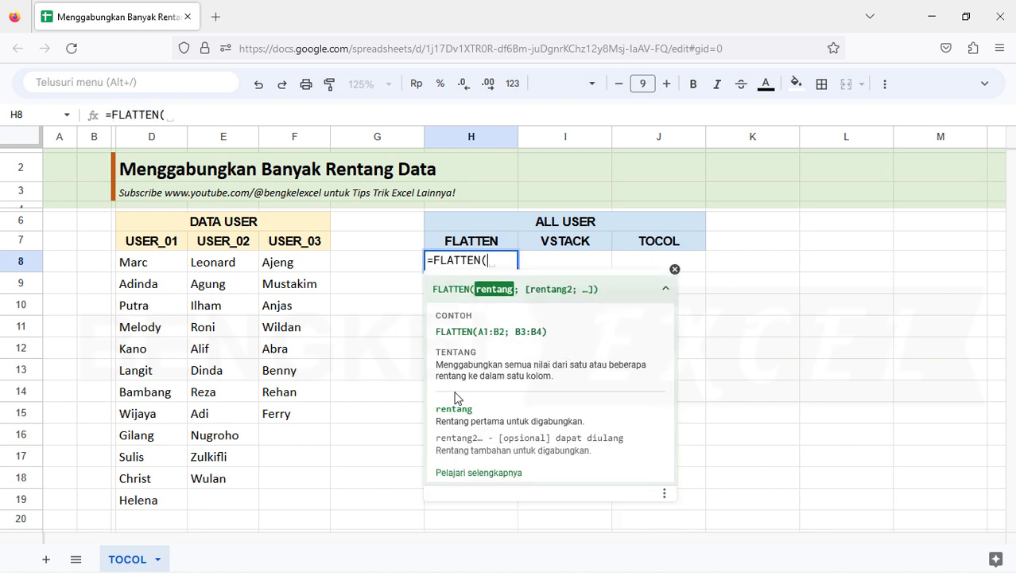
{"action": "left_click", "coordinate": [666, 287]}
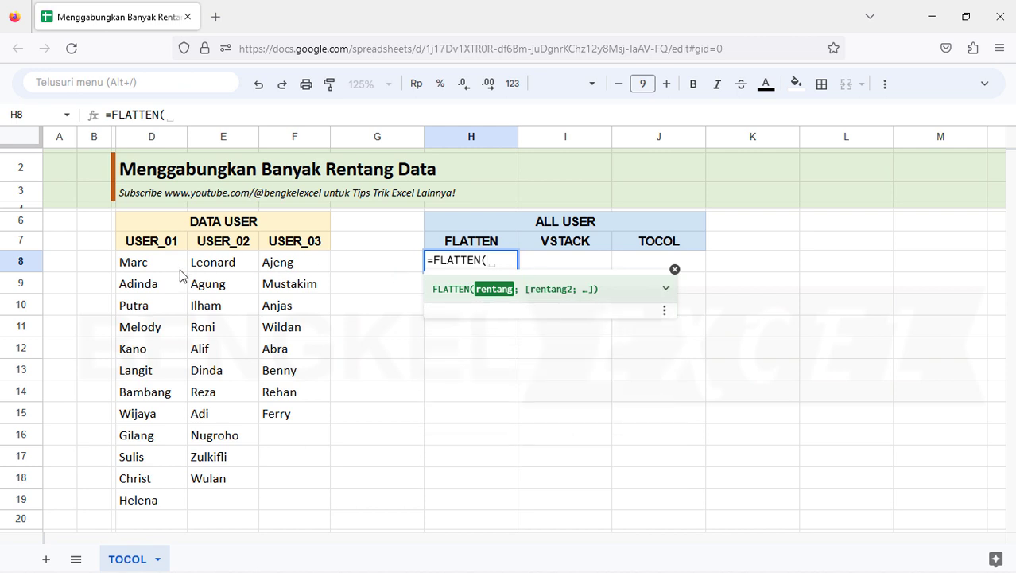
{"action": "left_click_drag", "start_coordinate": [166, 262], "coordinate": [288, 503]}
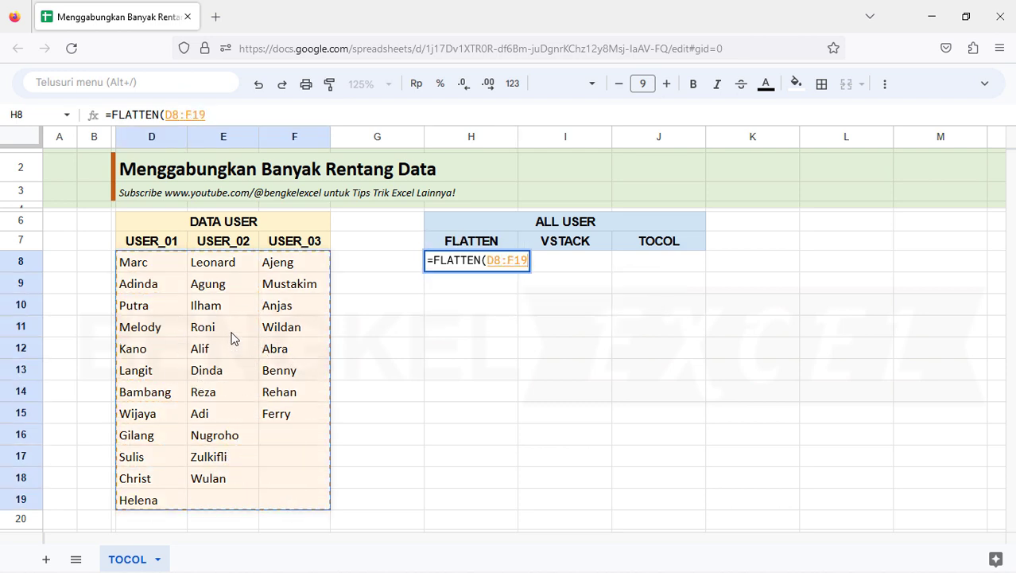
{"action": "type", "text": ")"}
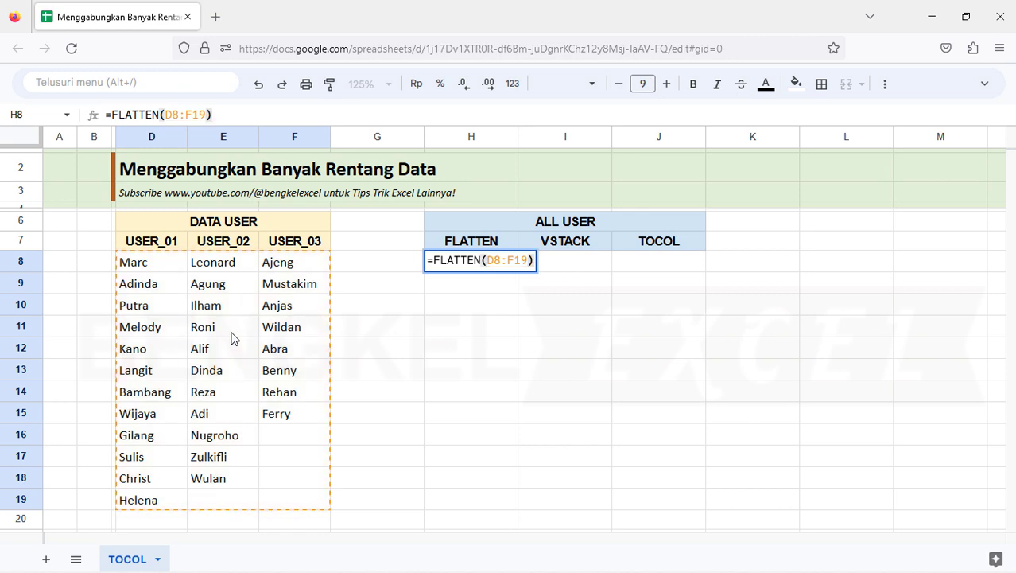
{"action": "key", "text": "Return"}
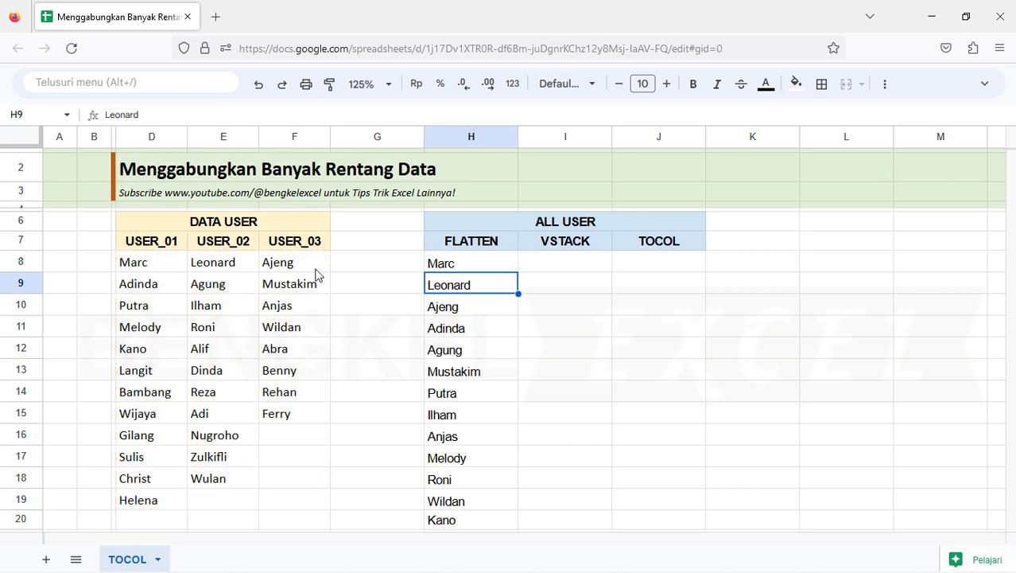
{"action": "left_click", "coordinate": [467, 268]}
{"action": "left_click", "coordinate": [477, 241]}
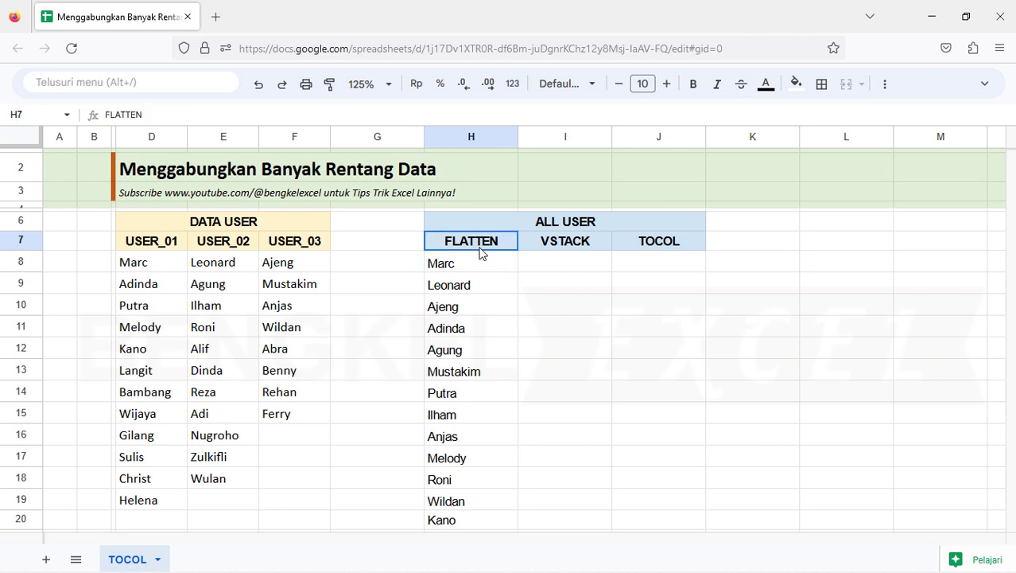
{"action": "scroll", "coordinate": [438, 330], "scroll_direction": "down", "scroll_amount": 2}
{"action": "scroll", "coordinate": [443, 332], "scroll_direction": "down", "scroll_amount": 3}
{"action": "scroll", "coordinate": [443, 330], "scroll_direction": "down", "scroll_amount": 2}
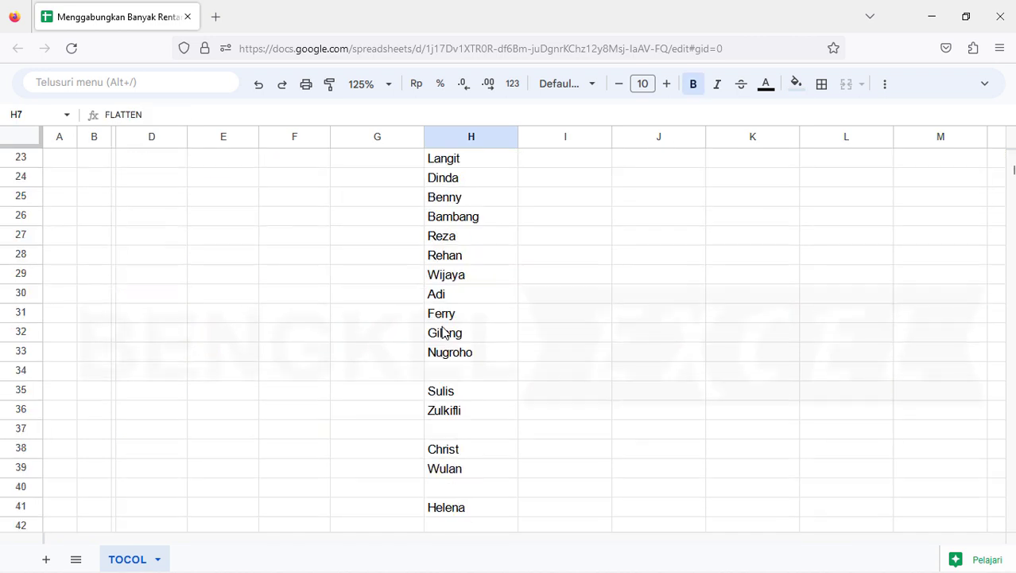
{"action": "left_click", "coordinate": [497, 371]}
{"action": "left_click", "coordinate": [475, 429]}
{"action": "scroll", "coordinate": [474, 434], "scroll_direction": "down", "scroll_amount": 2}
{"action": "scroll", "coordinate": [474, 433], "scroll_direction": "down", "scroll_amount": 2}
{"action": "left_click", "coordinate": [485, 294]}
{"action": "left_click", "coordinate": [481, 239]}
{"action": "scroll", "coordinate": [461, 347], "scroll_direction": "up", "scroll_amount": 2}
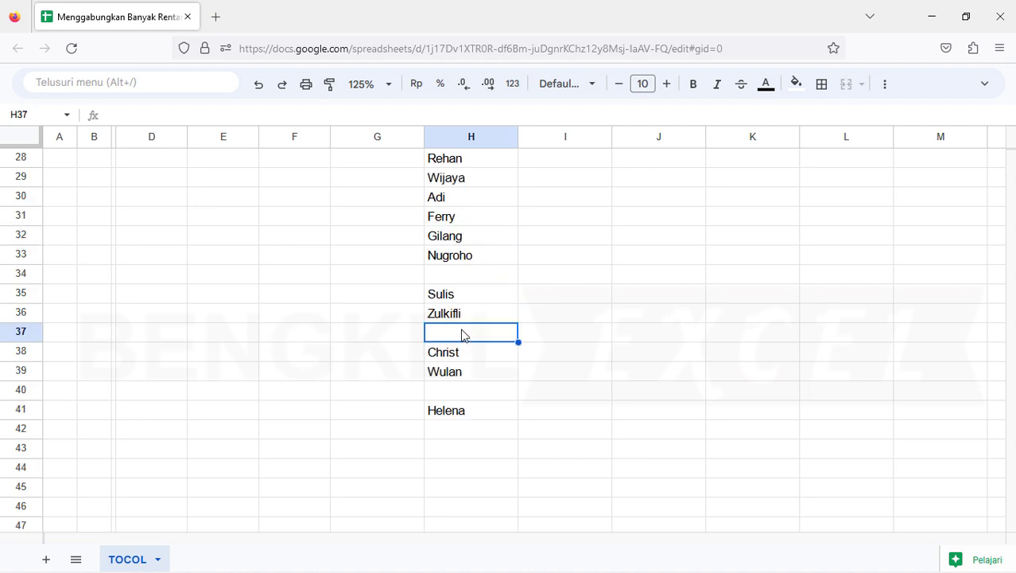
{"action": "scroll", "coordinate": [471, 267], "scroll_direction": "up", "scroll_amount": 5}
{"action": "scroll", "coordinate": [469, 266], "scroll_direction": "up", "scroll_amount": 2}
{"action": "scroll", "coordinate": [468, 275], "scroll_direction": "down", "scroll_amount": 2}
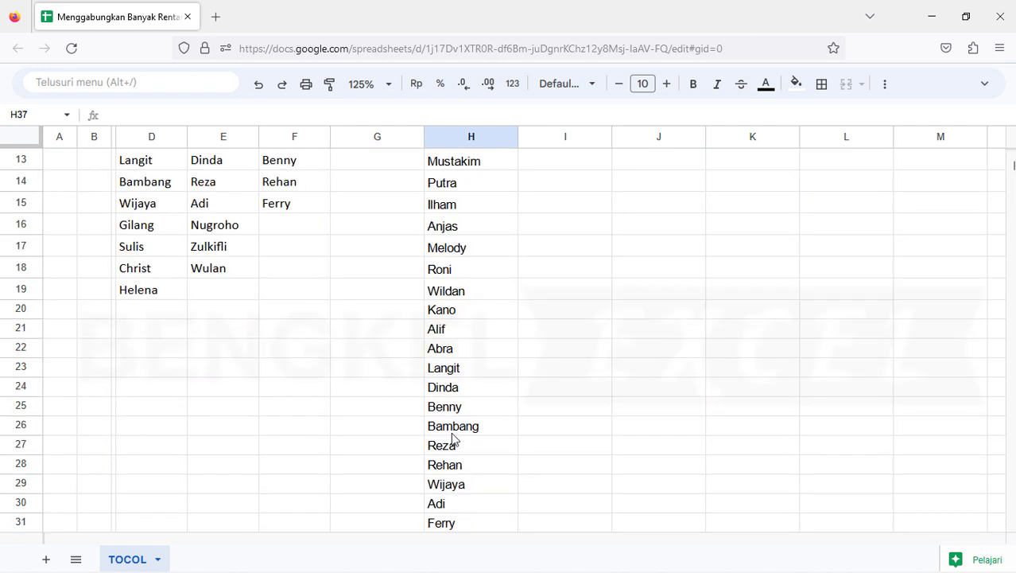
{"action": "scroll", "coordinate": [456, 430], "scroll_direction": "down", "scroll_amount": 3}
{"action": "left_click", "coordinate": [484, 339]}
{"action": "left_click", "coordinate": [485, 350]}
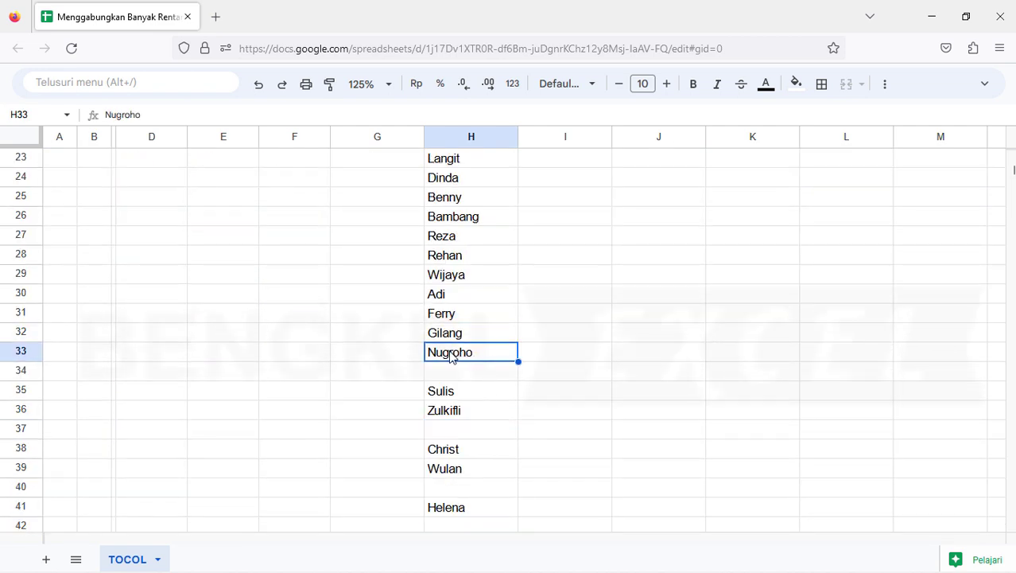
{"action": "scroll", "coordinate": [477, 350], "scroll_direction": "up", "scroll_amount": 5}
{"action": "scroll", "coordinate": [318, 398], "scroll_direction": "up", "scroll_amount": 2}
{"action": "left_click", "coordinate": [215, 430]}
{"action": "left_click", "coordinate": [216, 497]}
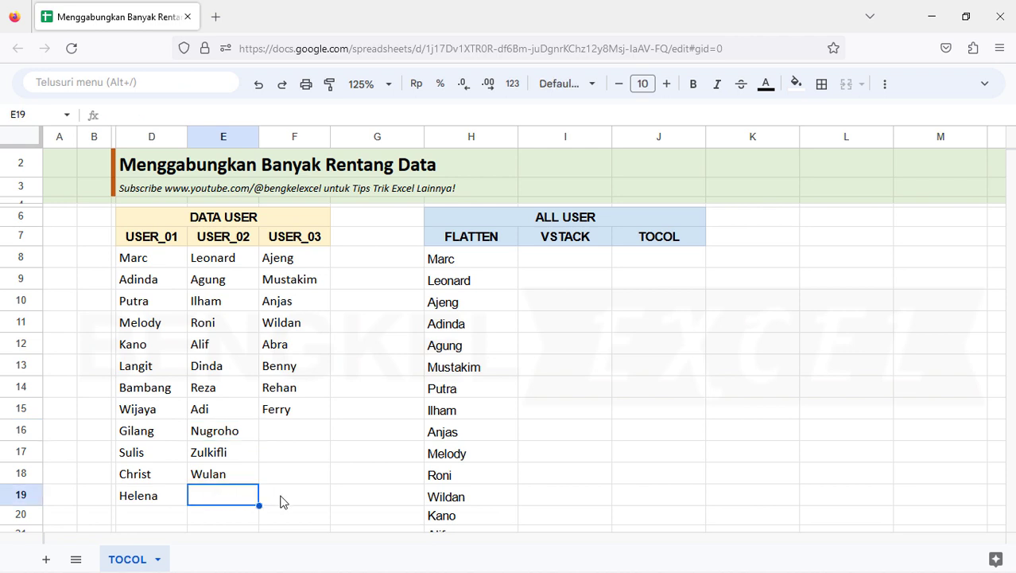
{"action": "left_click", "coordinate": [288, 473]}
{"action": "left_click", "coordinate": [292, 431]}
{"action": "scroll", "coordinate": [411, 415], "scroll_direction": "down", "scroll_amount": 3}
{"action": "scroll", "coordinate": [463, 399], "scroll_direction": "down", "scroll_amount": 4}
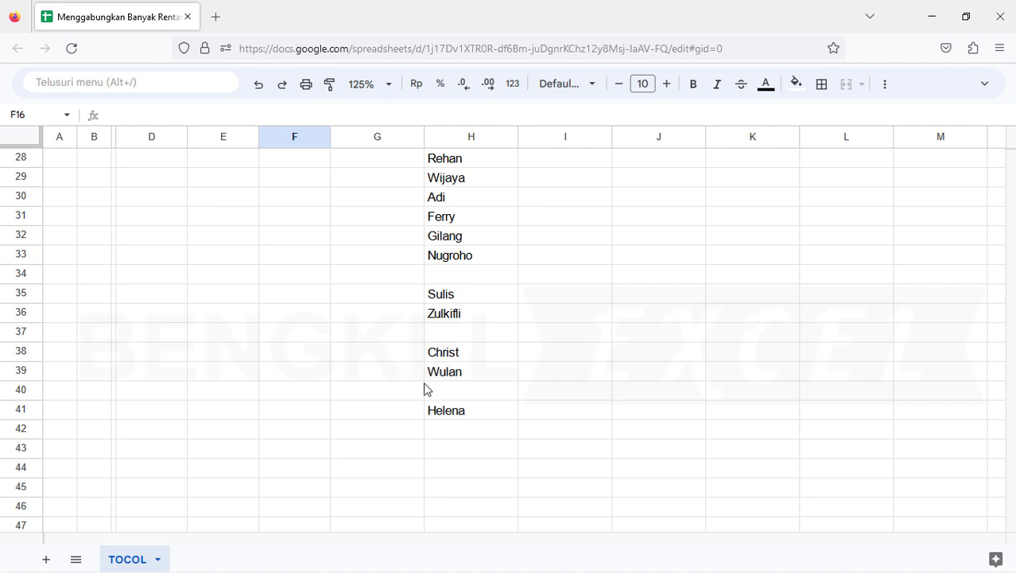
{"action": "scroll", "coordinate": [450, 393], "scroll_direction": "up", "scroll_amount": 2}
{"action": "scroll", "coordinate": [469, 345], "scroll_direction": "up", "scroll_amount": 6}
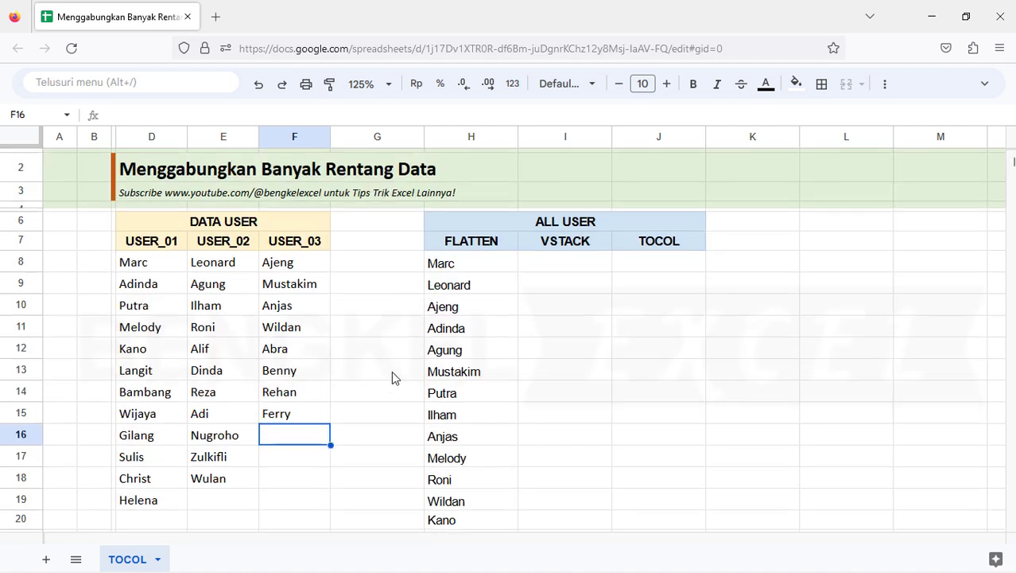
{"action": "left_click", "coordinate": [484, 263]}
{"action": "left_click", "coordinate": [316, 436]}
{"action": "left_click", "coordinate": [311, 458]}
{"action": "left_click", "coordinate": [318, 480]}
{"action": "left_click", "coordinate": [267, 499]}
{"action": "left_click", "coordinate": [227, 497]}
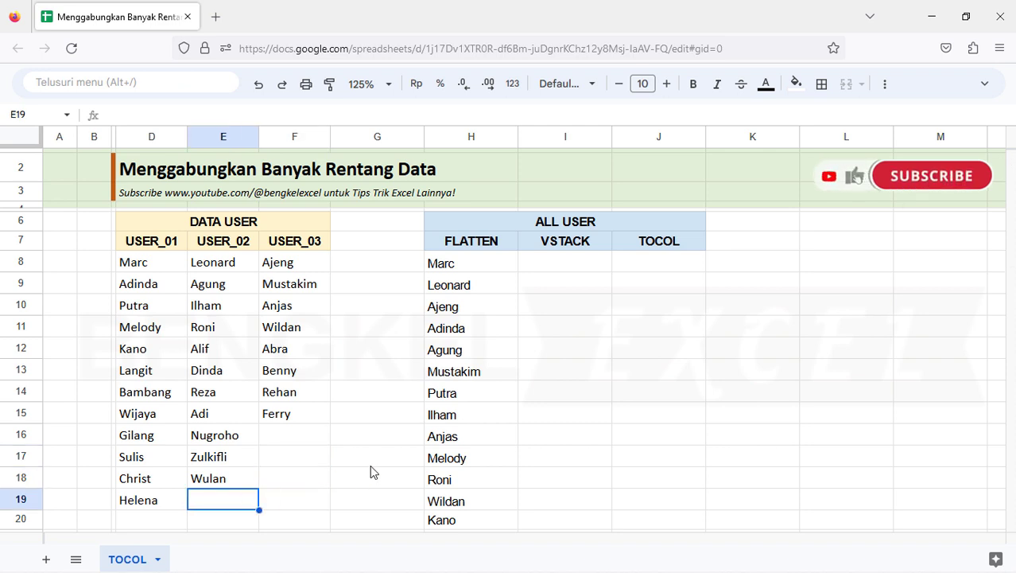
{"action": "left_click", "coordinate": [552, 270]}
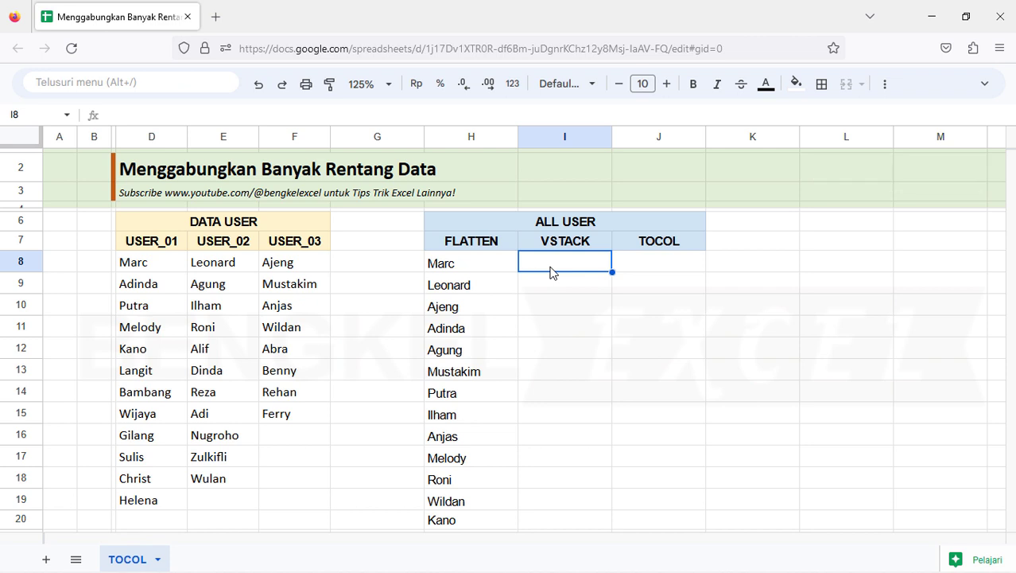
Build =VSTACK(D8:D19;E8:E18;F8:F15) in I8, stacking each user column's names in turn.
{"action": "type", "text": "=V"}
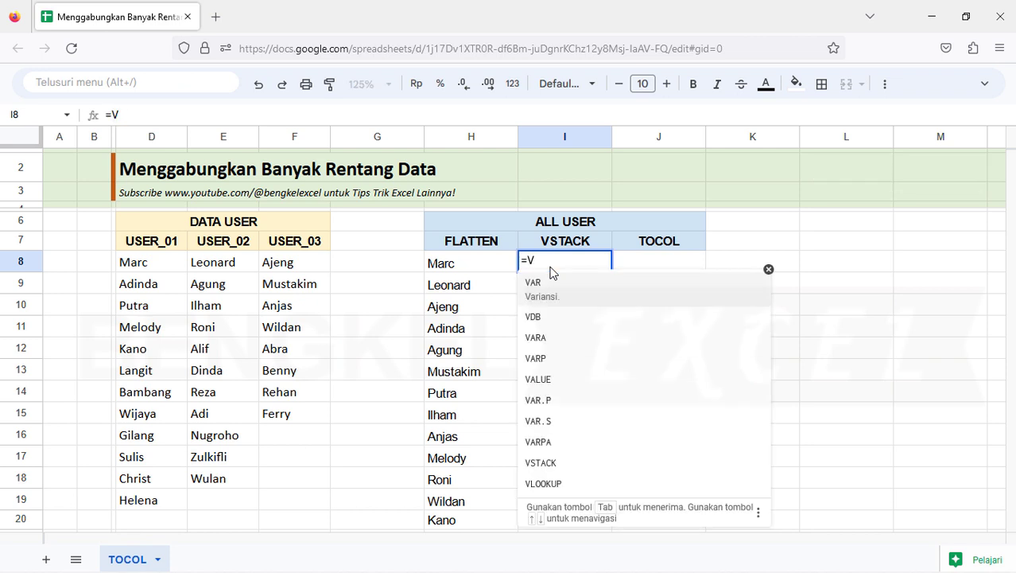
{"action": "type", "text": "S"}
{"action": "key", "text": "Tab"}
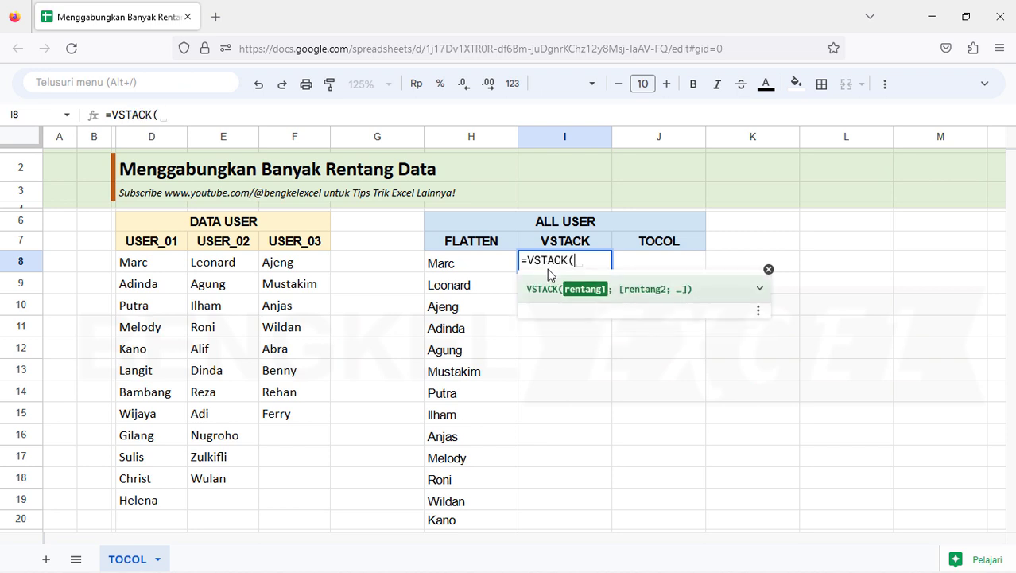
{"action": "left_click", "coordinate": [761, 293]}
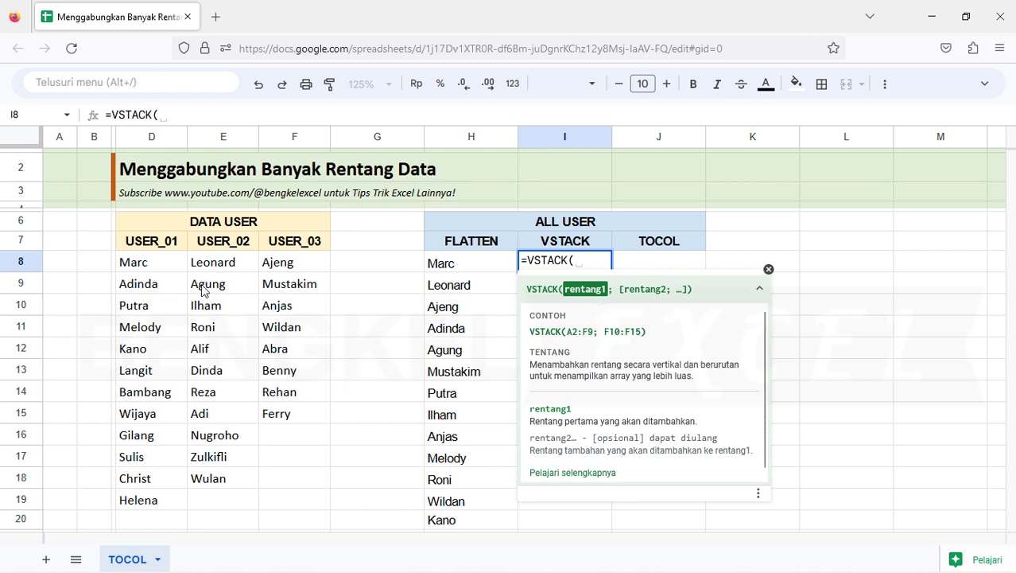
{"action": "left_click_drag", "start_coordinate": [159, 262], "coordinate": [154, 500]}
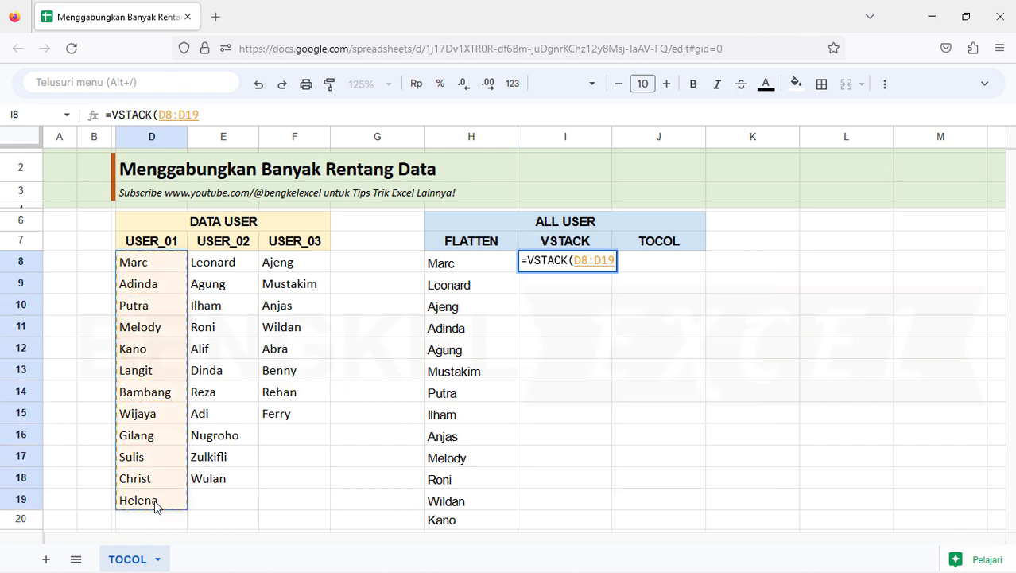
{"action": "type", "text": ";"}
{"action": "left_click_drag", "start_coordinate": [236, 264], "coordinate": [228, 477]}
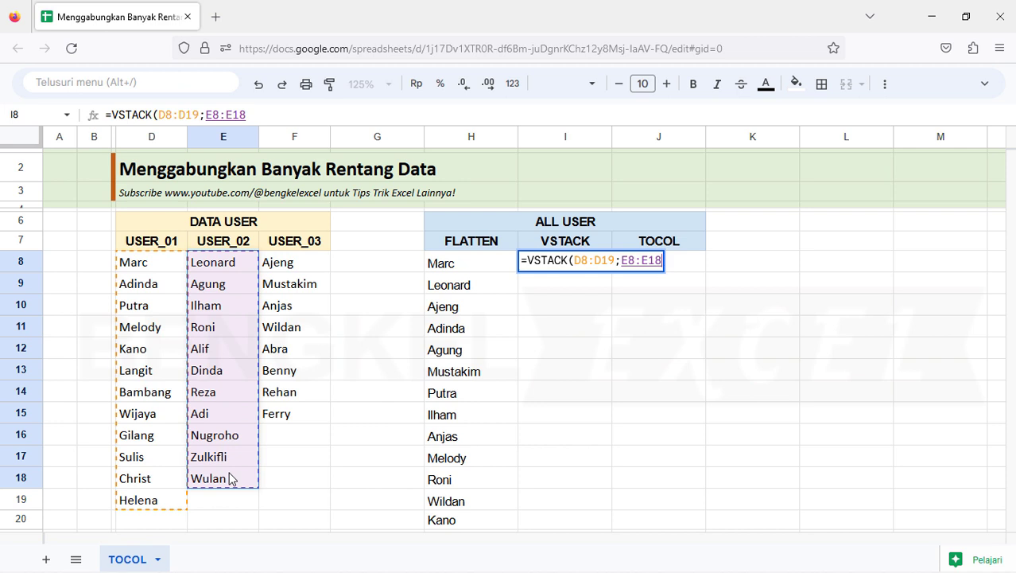
{"action": "type", "text": ";"}
{"action": "mouse_move", "coordinate": [318, 272]}
{"action": "left_mouse_down"}
{"action": "mouse_move", "coordinate": [299, 336]}
{"action": "mouse_move", "coordinate": [295, 422]}
{"action": "left_mouse_up"}
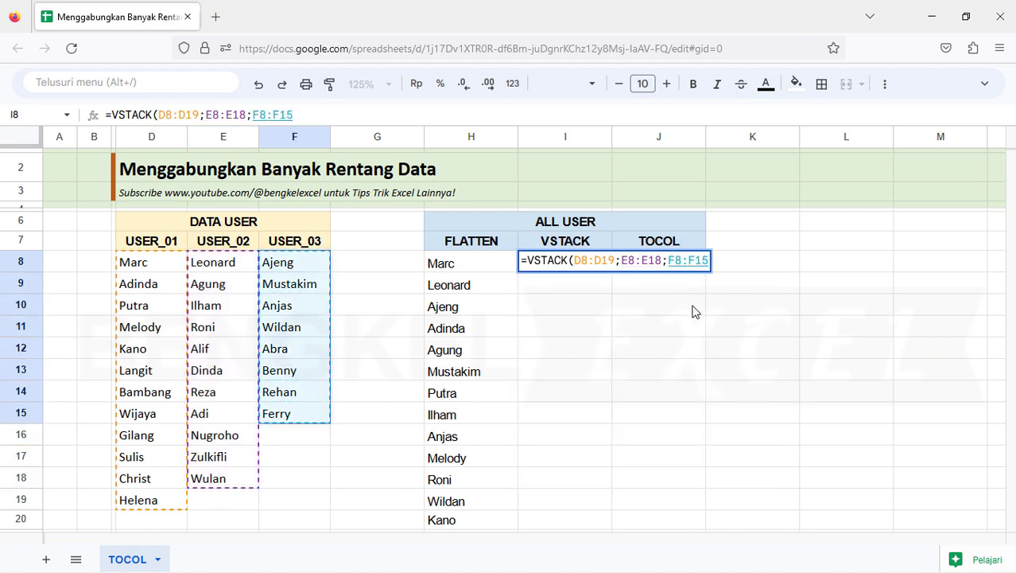
{"action": "type", "text": ")"}
{"action": "key", "text": "Return"}
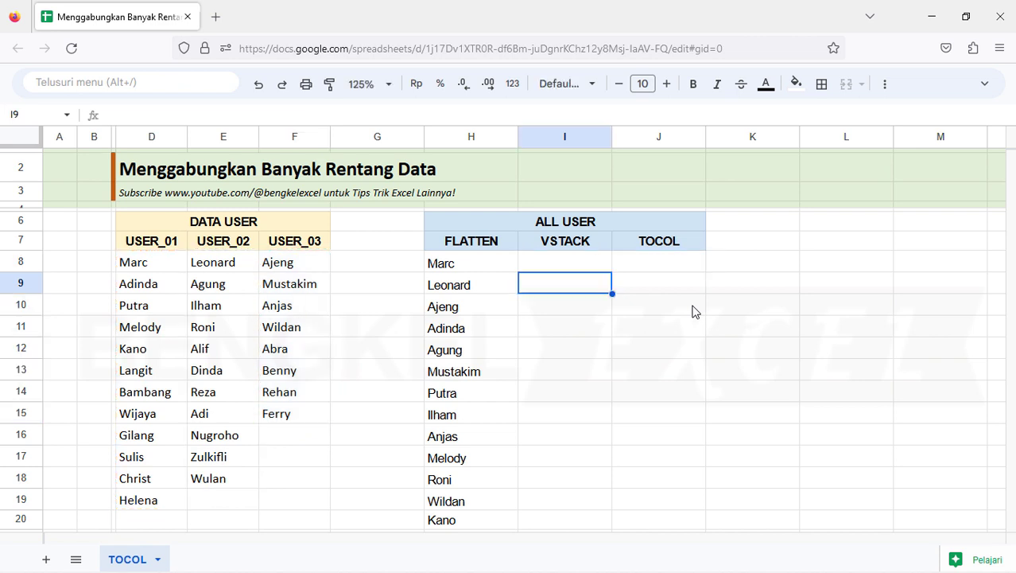
{"action": "scroll", "coordinate": [559, 299], "scroll_direction": "down", "scroll_amount": 4}
{"action": "scroll", "coordinate": [559, 302], "scroll_direction": "down", "scroll_amount": 4}
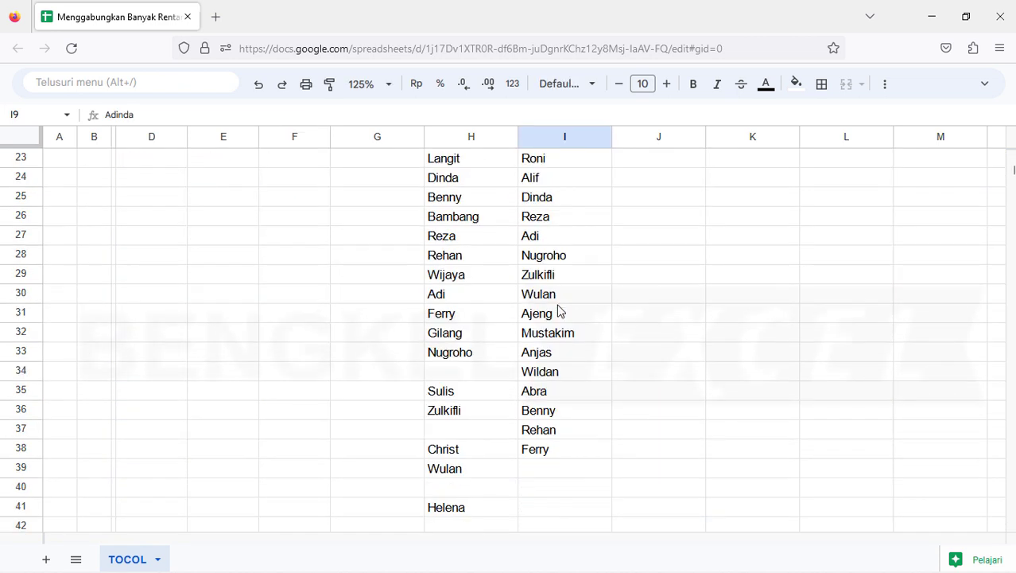
{"action": "scroll", "coordinate": [558, 309], "scroll_direction": "down", "scroll_amount": 2}
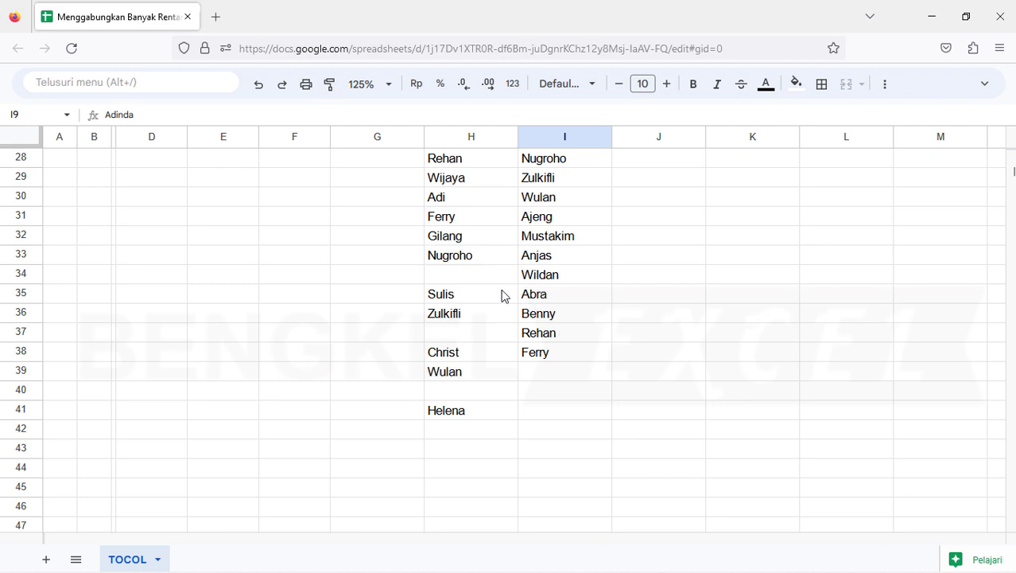
{"action": "left_click", "coordinate": [470, 278]}
{"action": "left_click", "coordinate": [486, 339]}
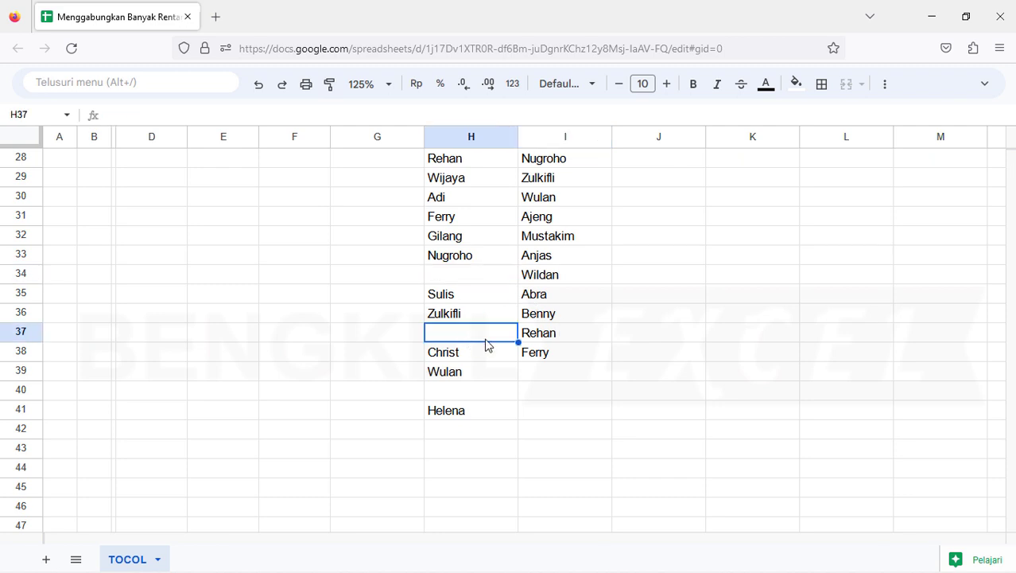
{"action": "left_click", "coordinate": [569, 345]}
{"action": "scroll", "coordinate": [569, 345], "scroll_direction": "up", "scroll_amount": 2}
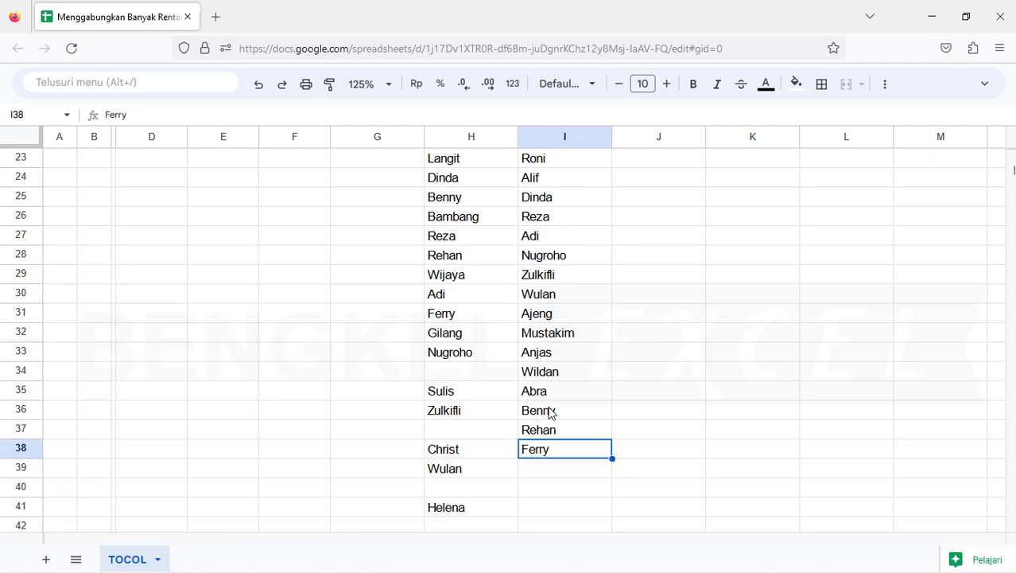
{"action": "scroll", "coordinate": [549, 412], "scroll_direction": "up", "scroll_amount": 2}
{"action": "scroll", "coordinate": [549, 412], "scroll_direction": "up", "scroll_amount": 5}
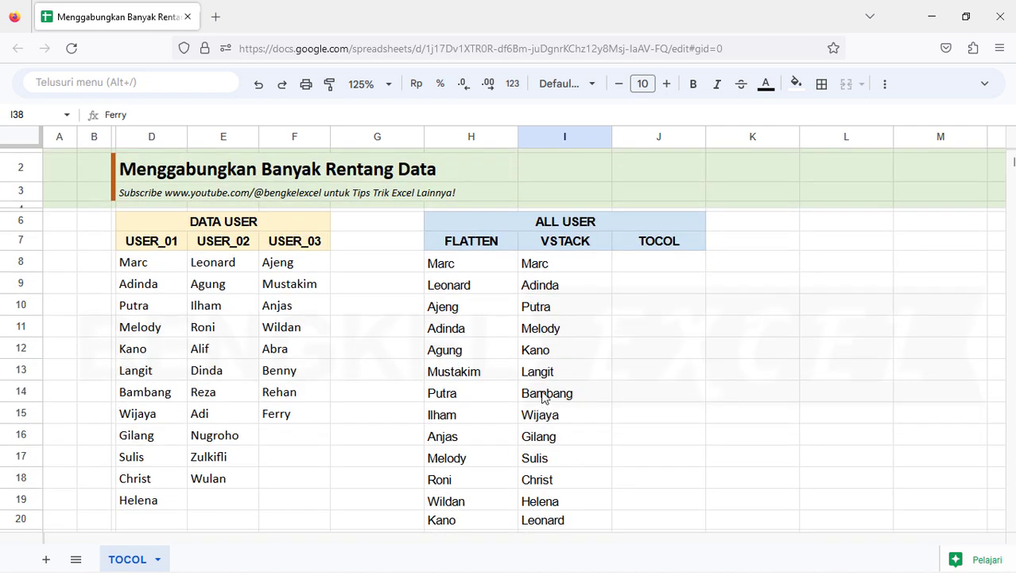
{"action": "left_click", "coordinate": [576, 271]}
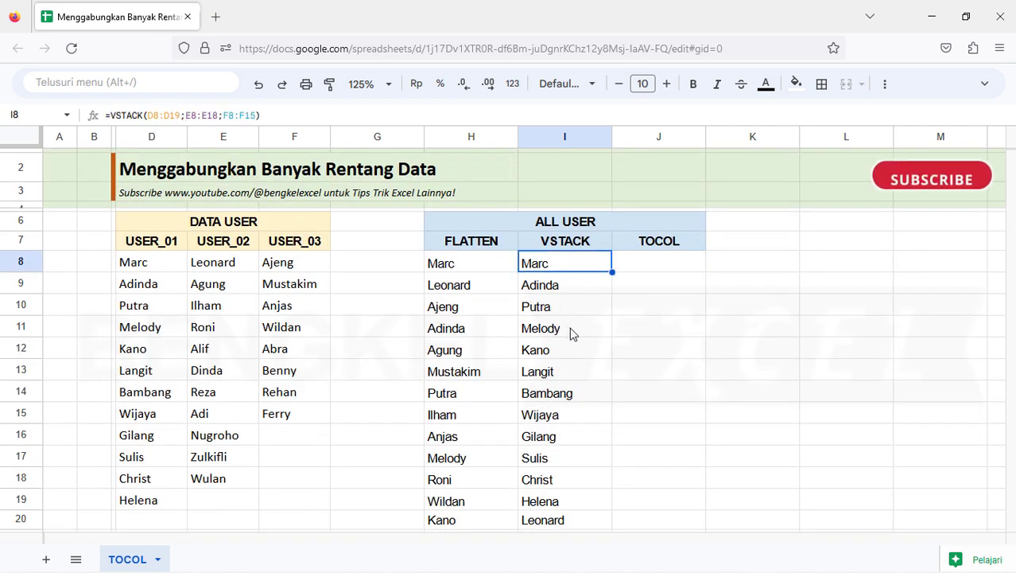
Begin =TOCOL(D8:F19; in J8 with the whole user names block as source.
{"action": "left_click", "coordinate": [668, 271]}
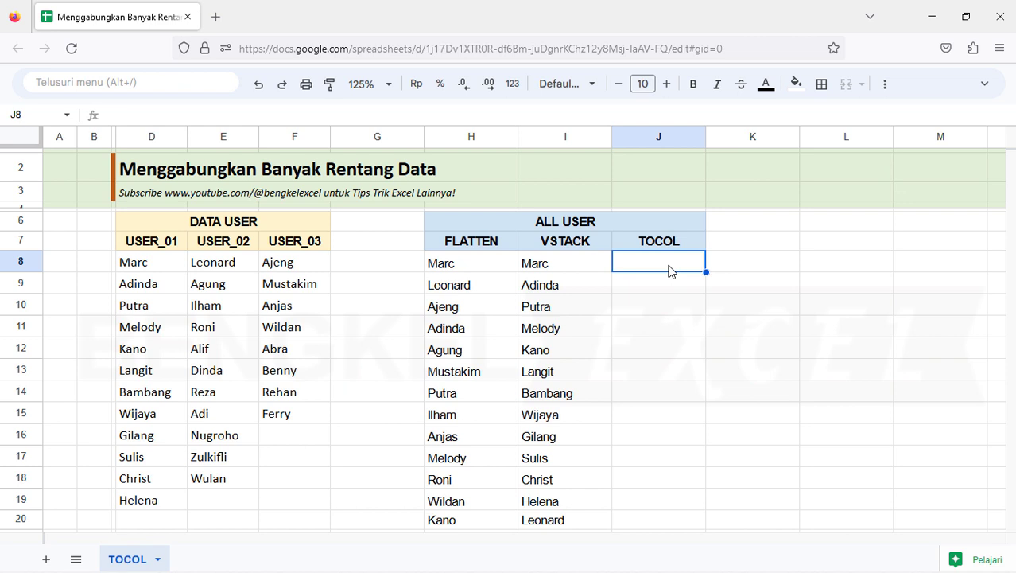
{"action": "type", "text": "=TO"}
{"action": "key", "text": "Tab"}
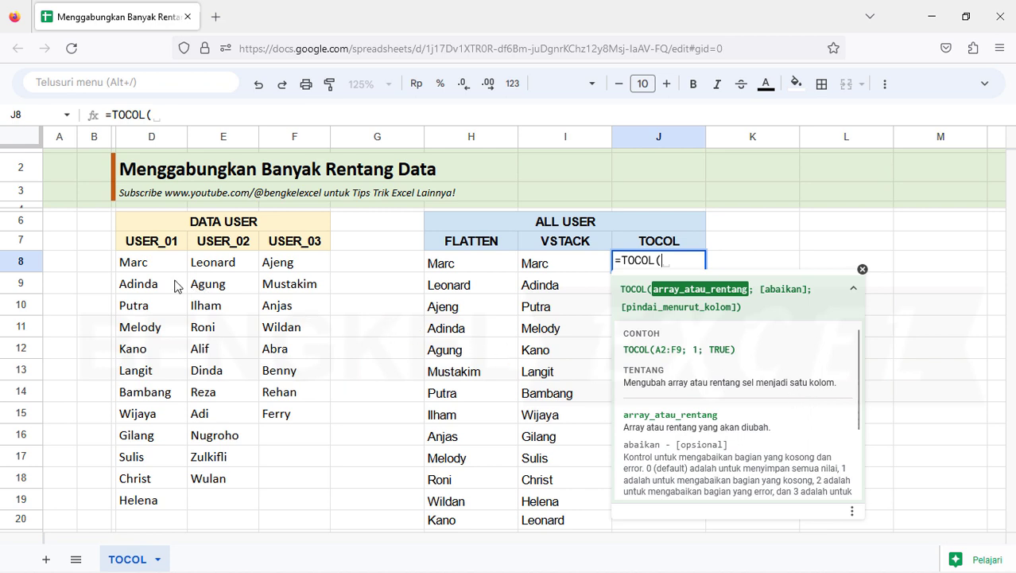
{"action": "mouse_move", "coordinate": [149, 265]}
{"action": "left_mouse_down"}
{"action": "mouse_move", "coordinate": [168, 443]}
{"action": "mouse_move", "coordinate": [302, 452]}
{"action": "left_mouse_up"}
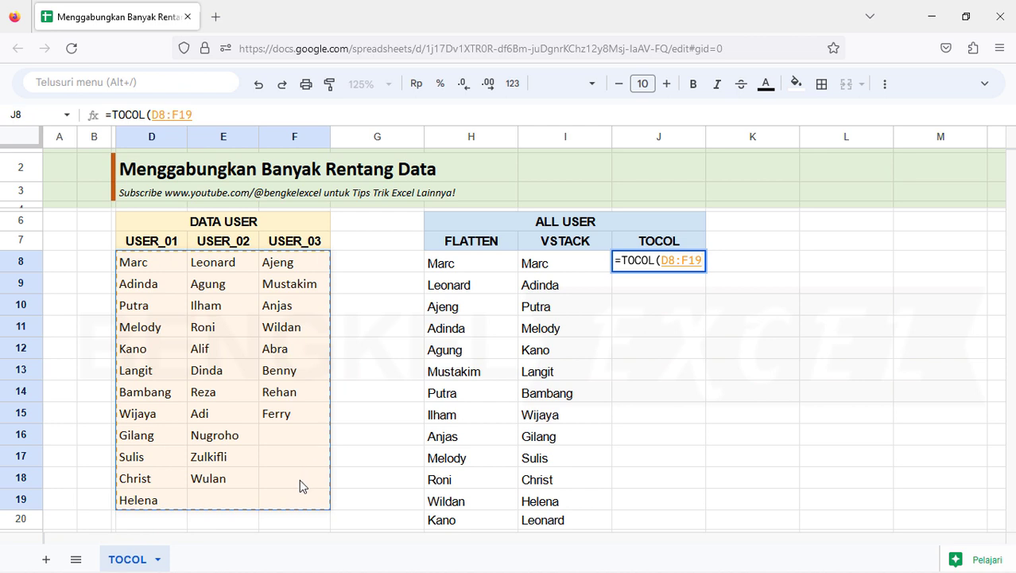
{"action": "type", "text": ";"}
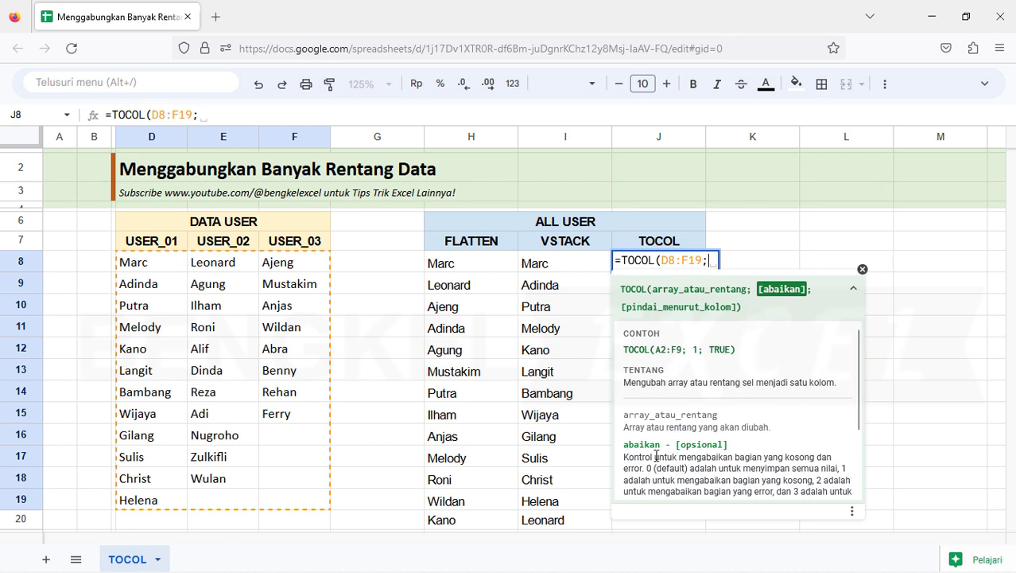
Add 1 as the TOCOL ignore argument so blank cells are skipped.
{"action": "scroll", "coordinate": [699, 441], "scroll_direction": "down", "scroll_amount": 1}
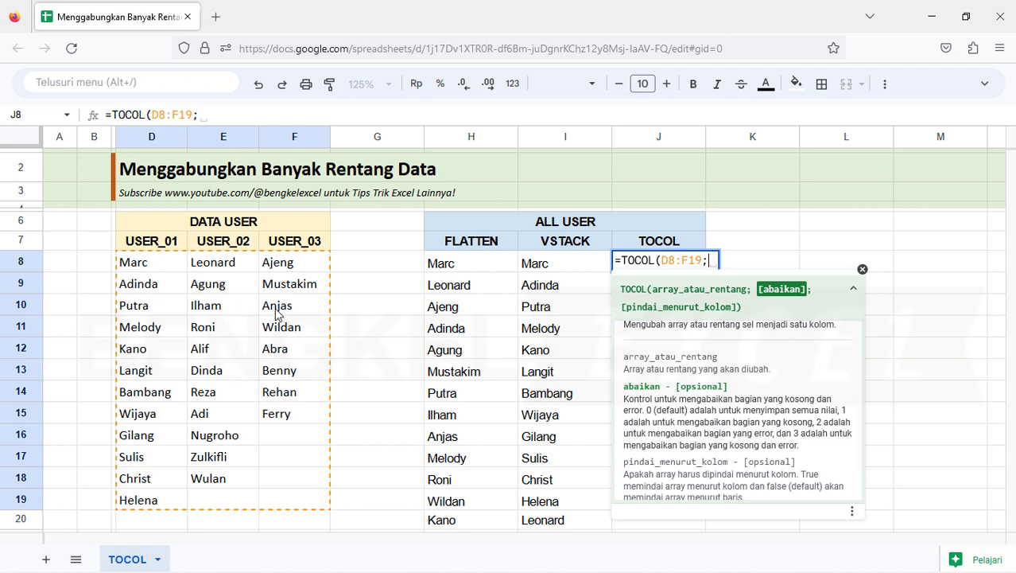
{"action": "type", "text": "1"}
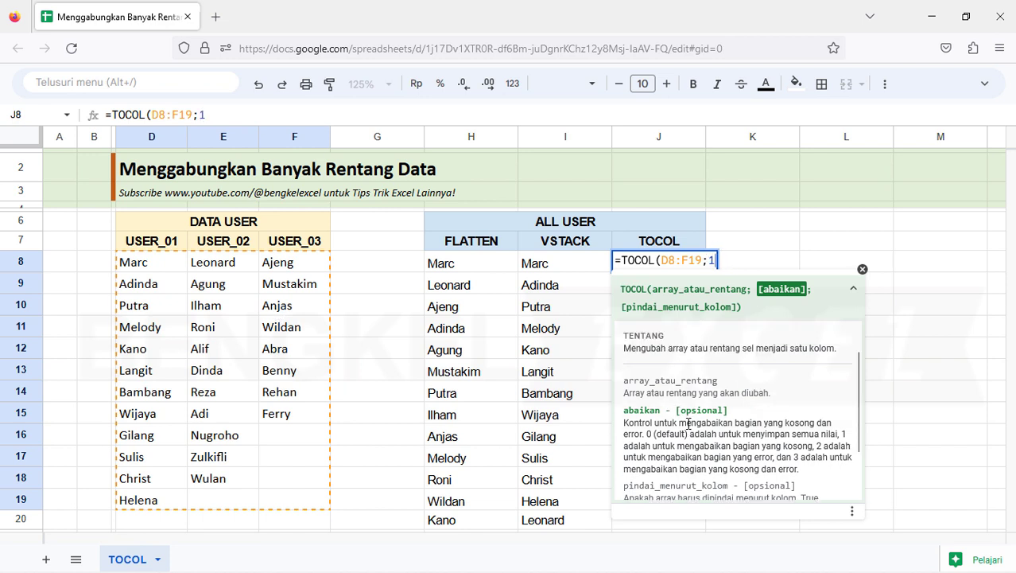
{"action": "scroll", "coordinate": [688, 424], "scroll_direction": "down", "scroll_amount": 2}
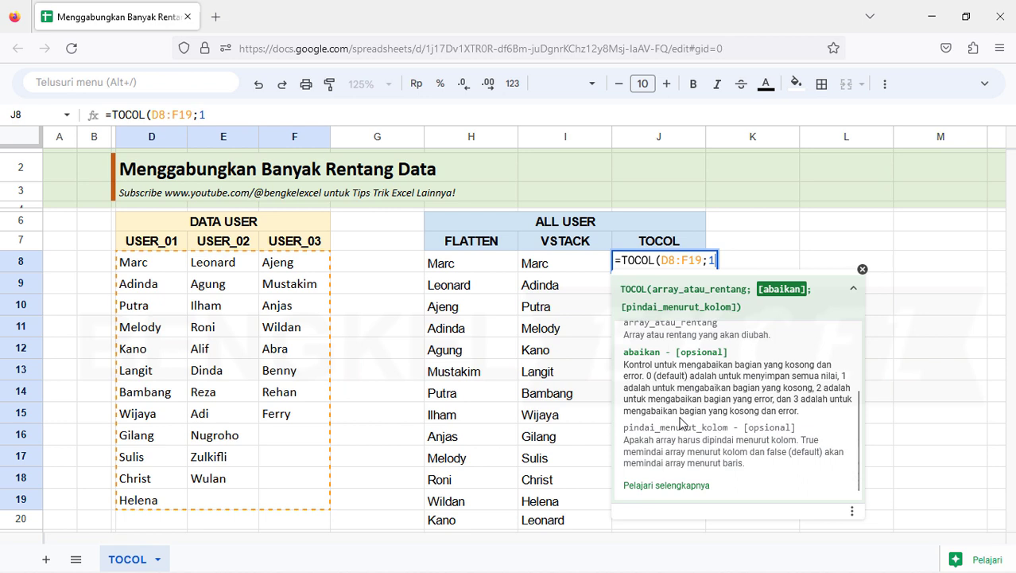
Commit =TOCOL(D8:F19;1) and check the gap-free list runs down to Helena in J38.
{"action": "type", "text": ")"}
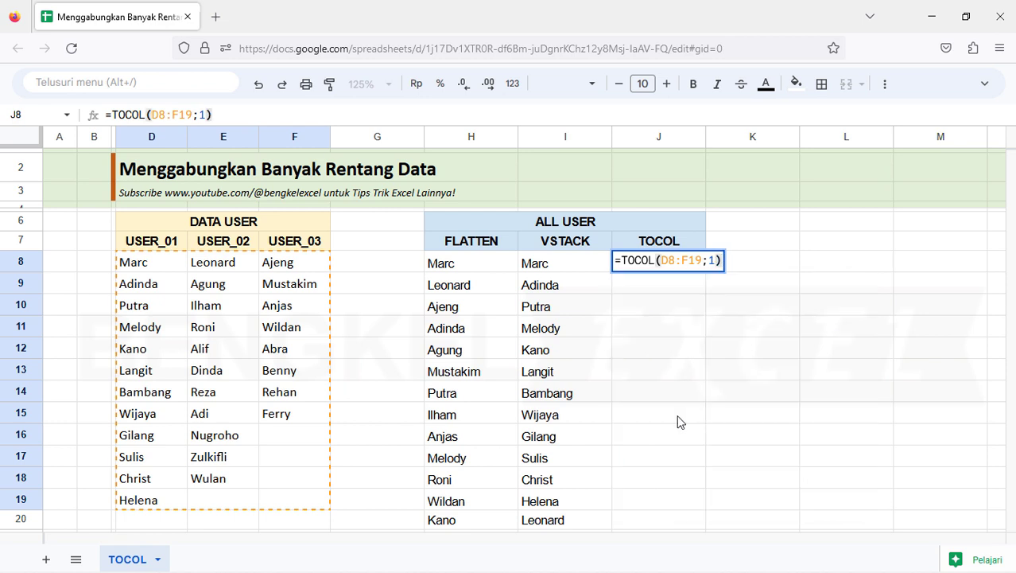
{"action": "key", "text": "Return"}
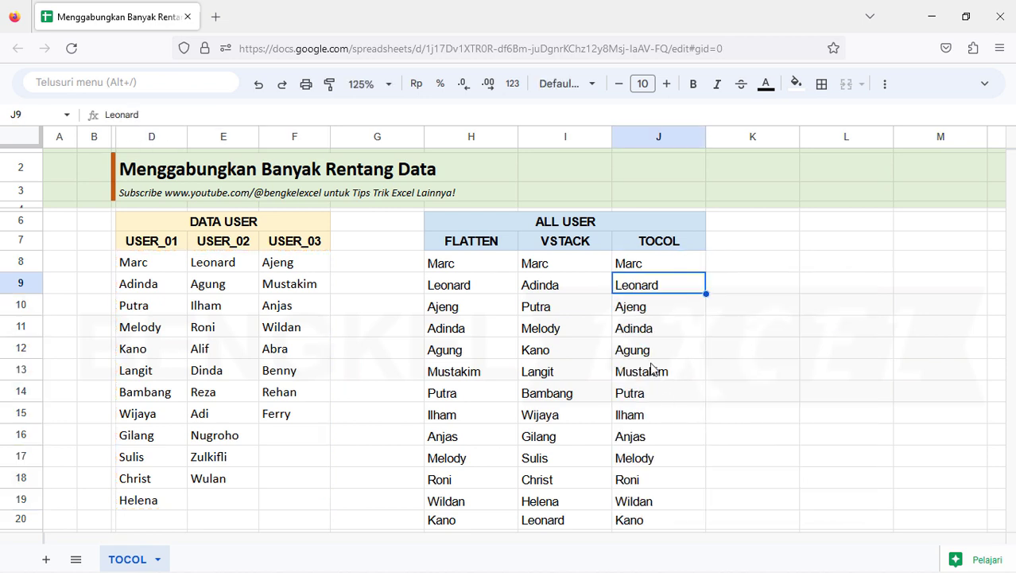
{"action": "scroll", "coordinate": [650, 366], "scroll_direction": "down", "scroll_amount": 5}
{"action": "scroll", "coordinate": [650, 370], "scroll_direction": "down", "scroll_amount": 3}
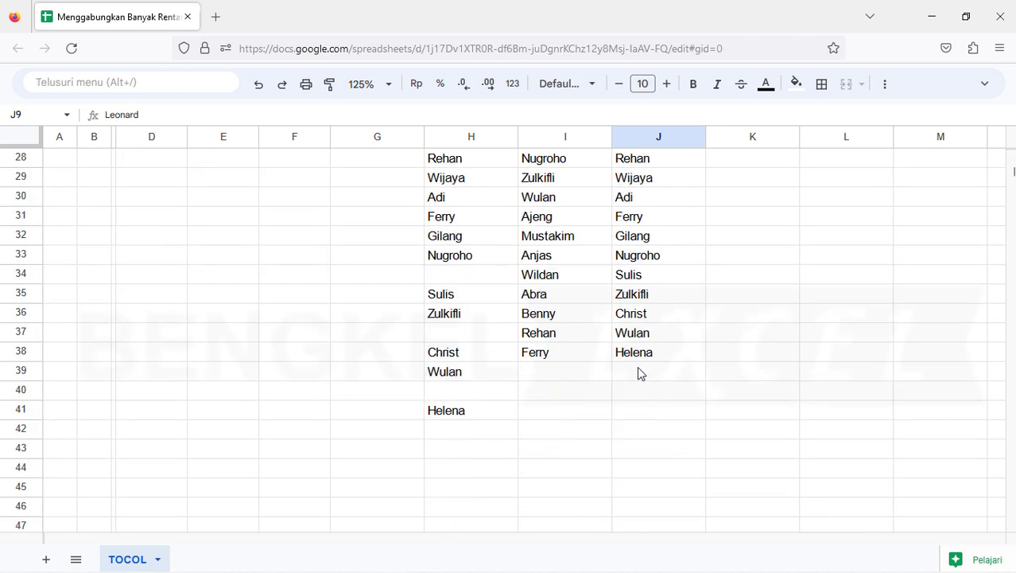
{"action": "scroll", "coordinate": [590, 374], "scroll_direction": "up", "scroll_amount": 5}
{"action": "scroll", "coordinate": [587, 377], "scroll_direction": "up", "scroll_amount": 5}
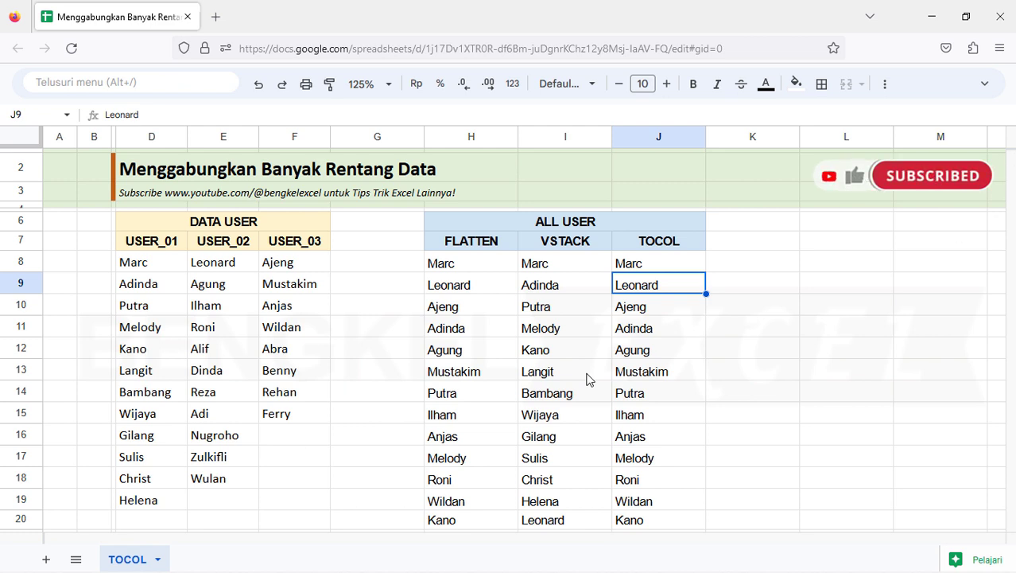
{"action": "left_click", "coordinate": [571, 265]}
{"action": "left_click", "coordinate": [495, 268]}
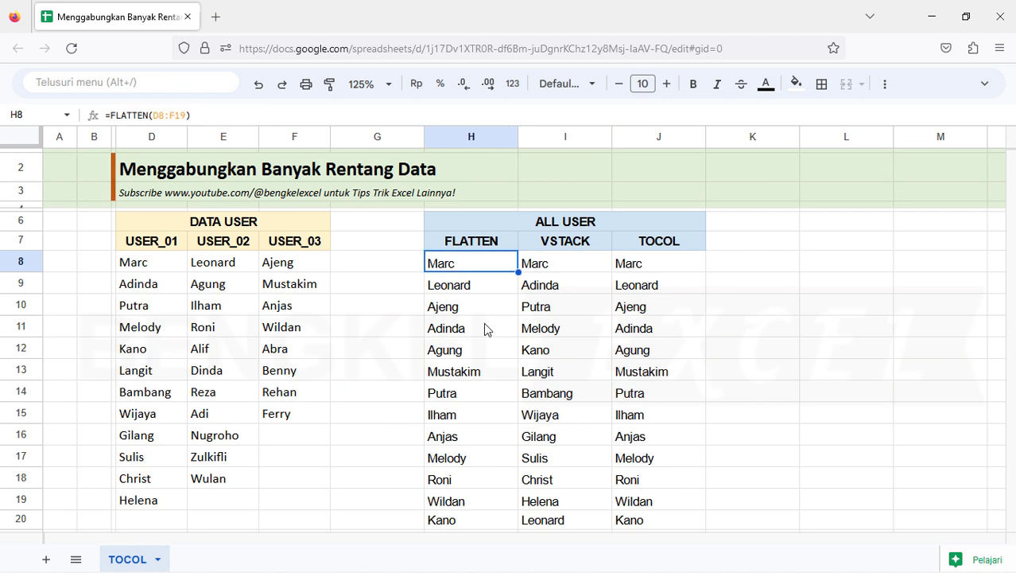
{"action": "scroll", "coordinate": [481, 350], "scroll_direction": "down", "scroll_amount": 4}
{"action": "scroll", "coordinate": [481, 355], "scroll_direction": "down", "scroll_amount": 2}
{"action": "scroll", "coordinate": [482, 360], "scroll_direction": "down", "scroll_amount": 3}
{"action": "scroll", "coordinate": [493, 350], "scroll_direction": "up", "scroll_amount": 9}
{"action": "key", "text": "Right"}
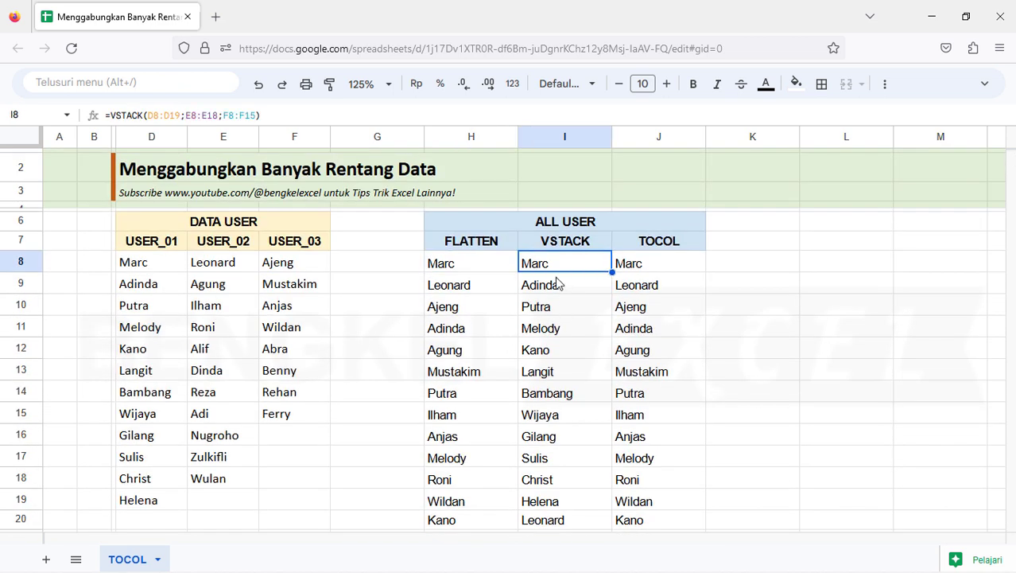
{"action": "left_click", "coordinate": [657, 270]}
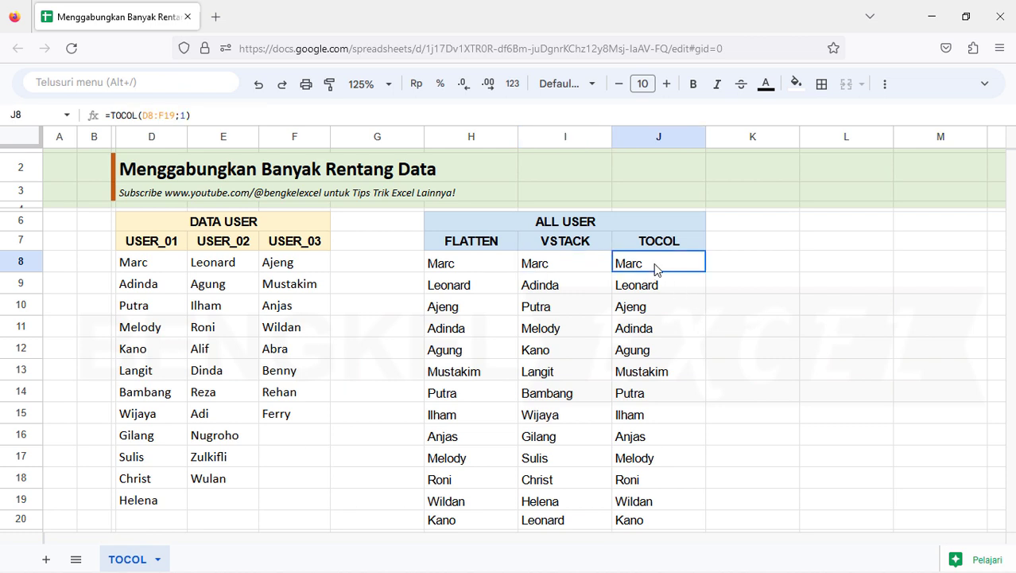
{"action": "double_click", "coordinate": [653, 272]}
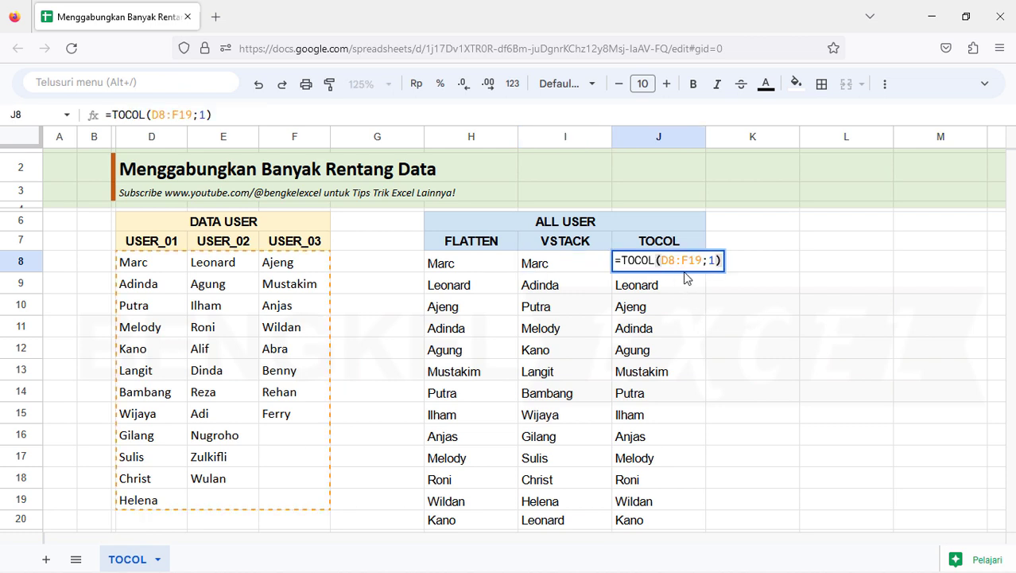
{"action": "left_click", "coordinate": [704, 260]}
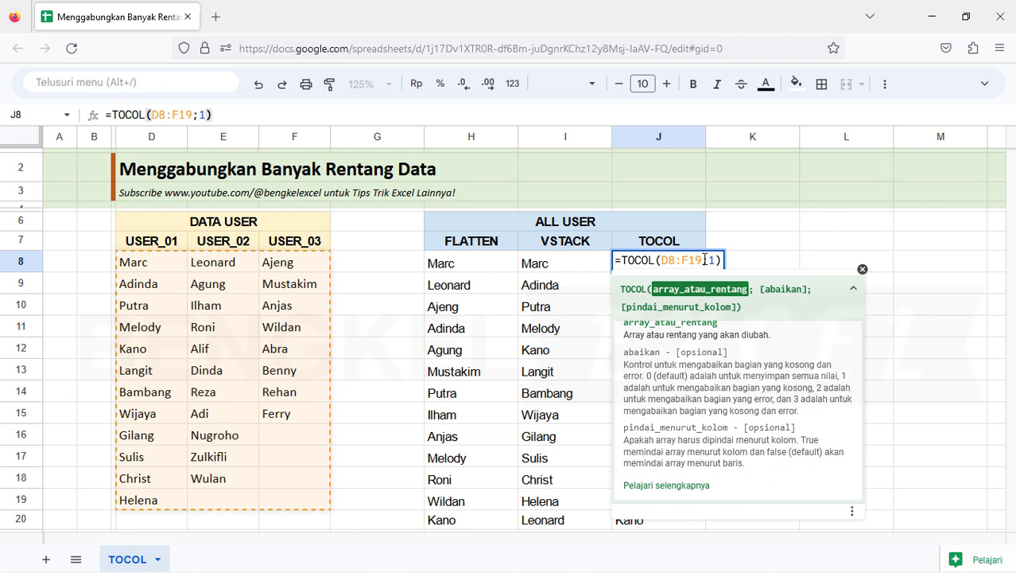
{"action": "key", "text": "Escape"}
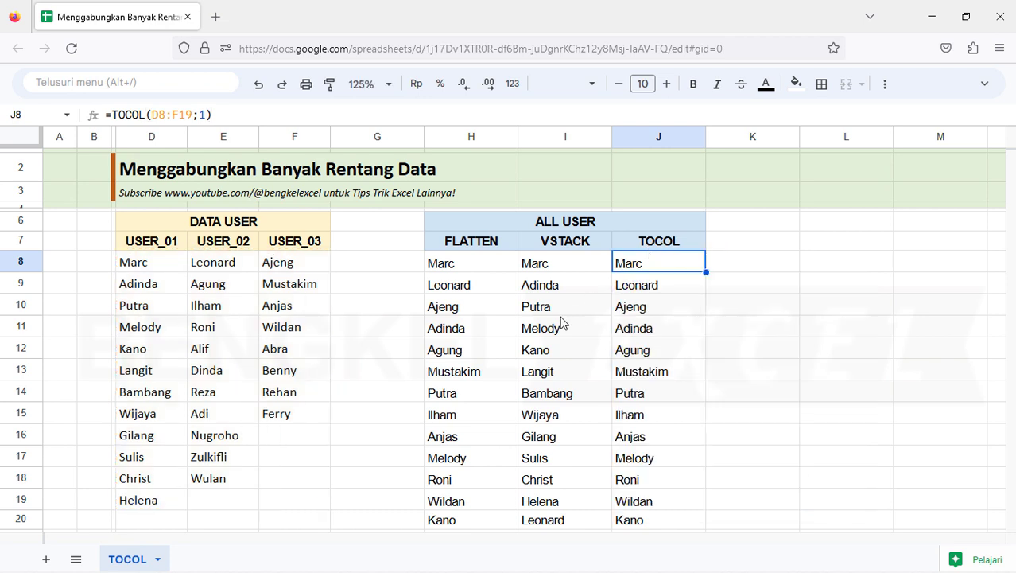
{"action": "left_click", "coordinate": [481, 250]}
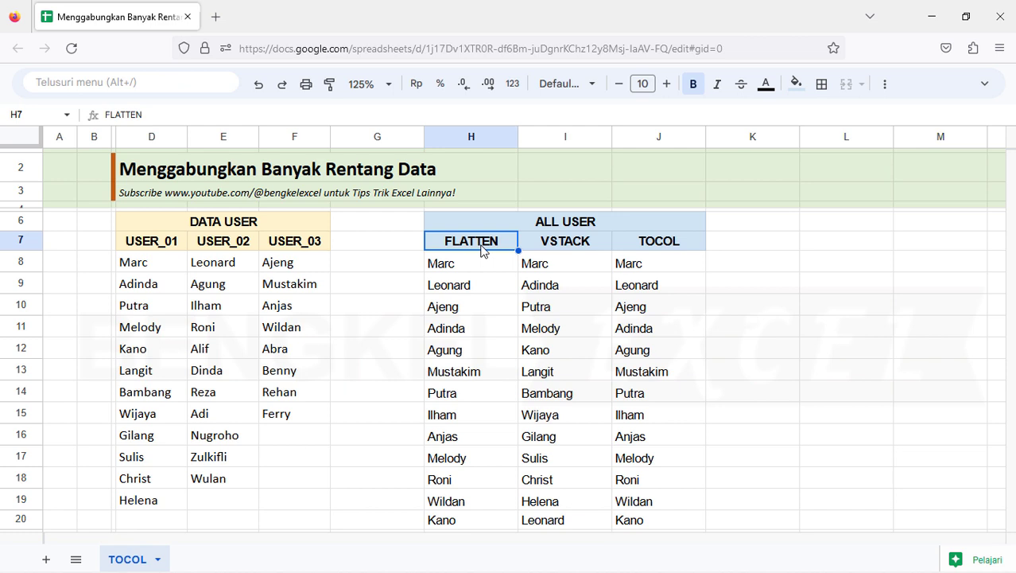
{"action": "left_click", "coordinate": [483, 270]}
{"action": "left_click", "coordinate": [475, 310]}
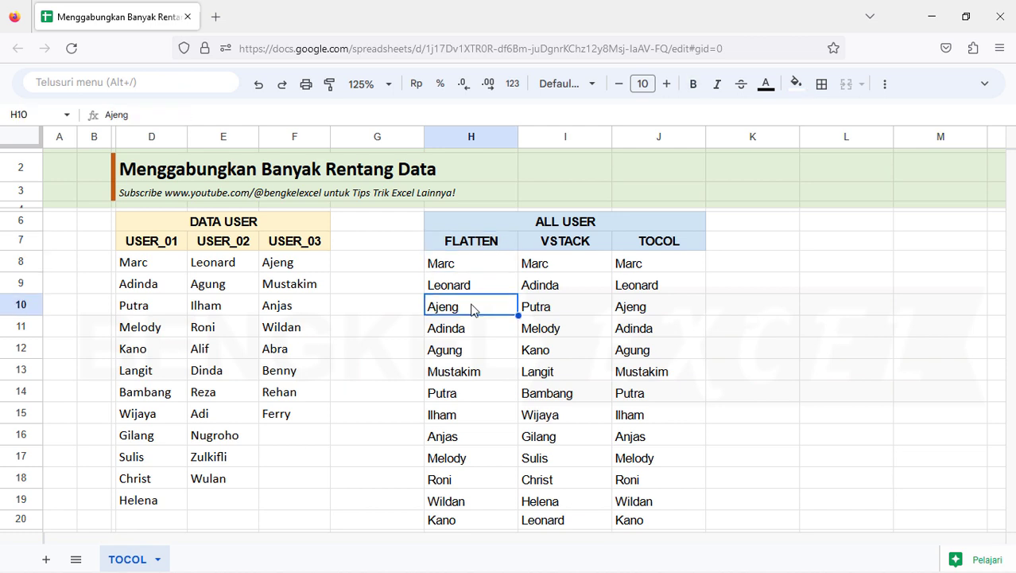
{"action": "left_click", "coordinate": [293, 305]}
{"action": "left_click", "coordinate": [267, 346]}
{"action": "left_click", "coordinate": [209, 356]}
{"action": "left_click", "coordinate": [170, 312]}
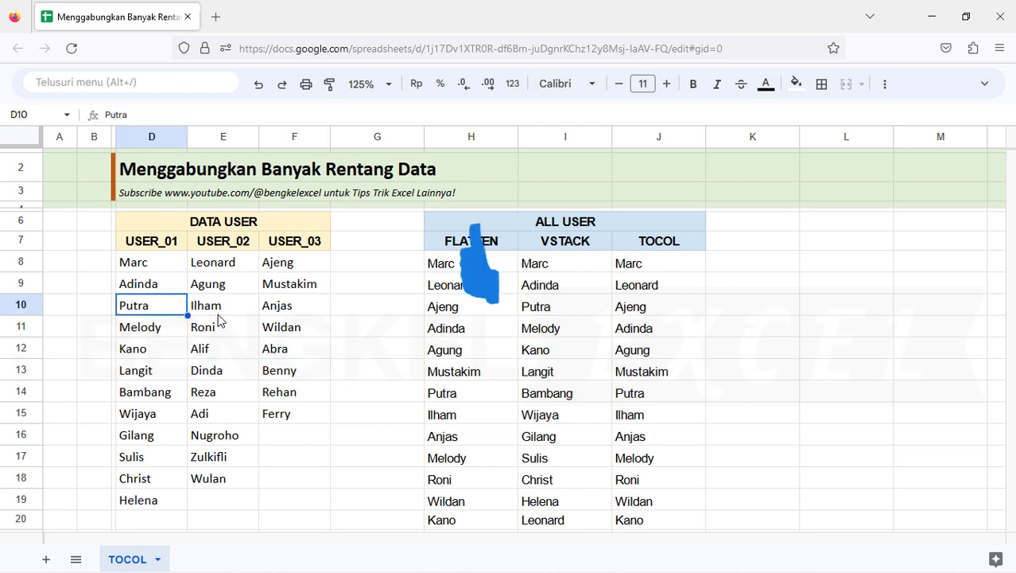
{"action": "left_click", "coordinate": [219, 314]}
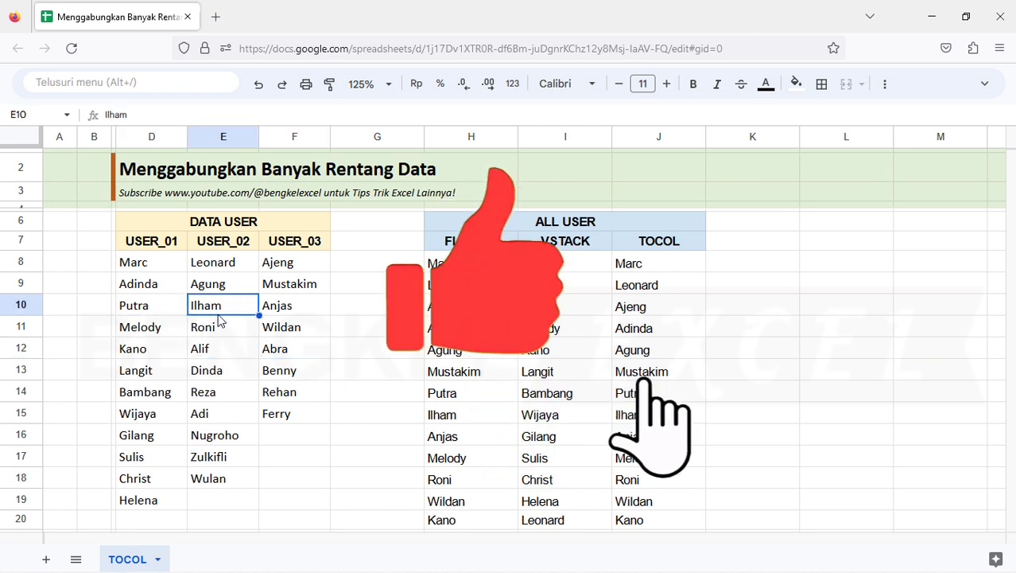
{"action": "key", "text": "Right"}
{"action": "key", "text": "Right"}
{"action": "key", "text": "Right"}
{"action": "left_click", "coordinate": [556, 353]}
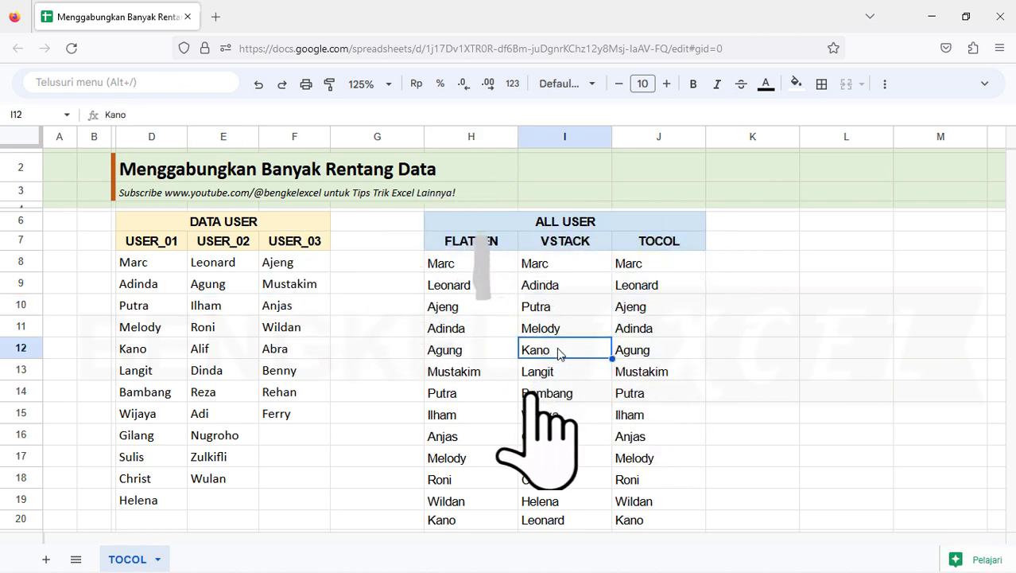
{"action": "left_click", "coordinate": [608, 289]}
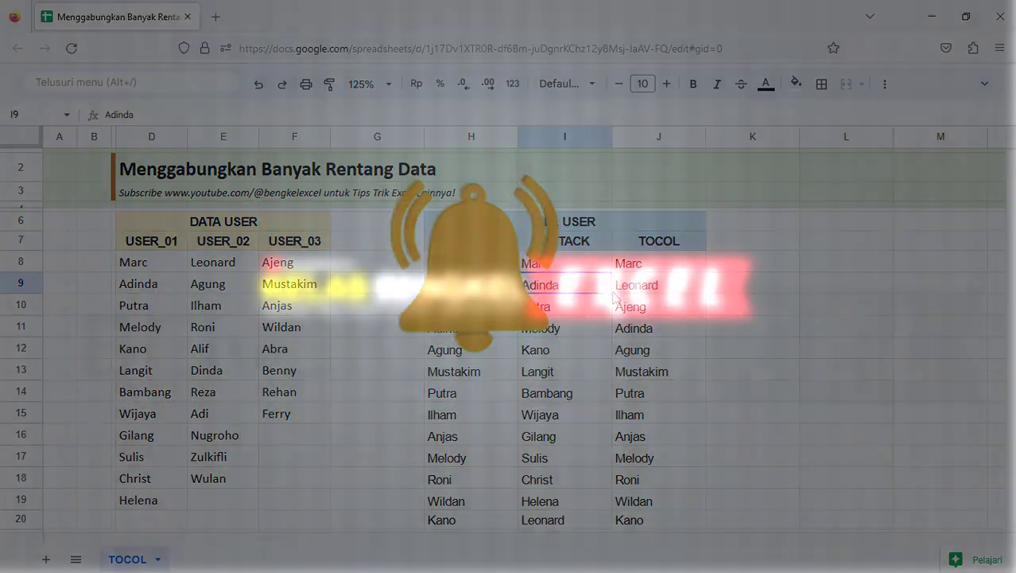